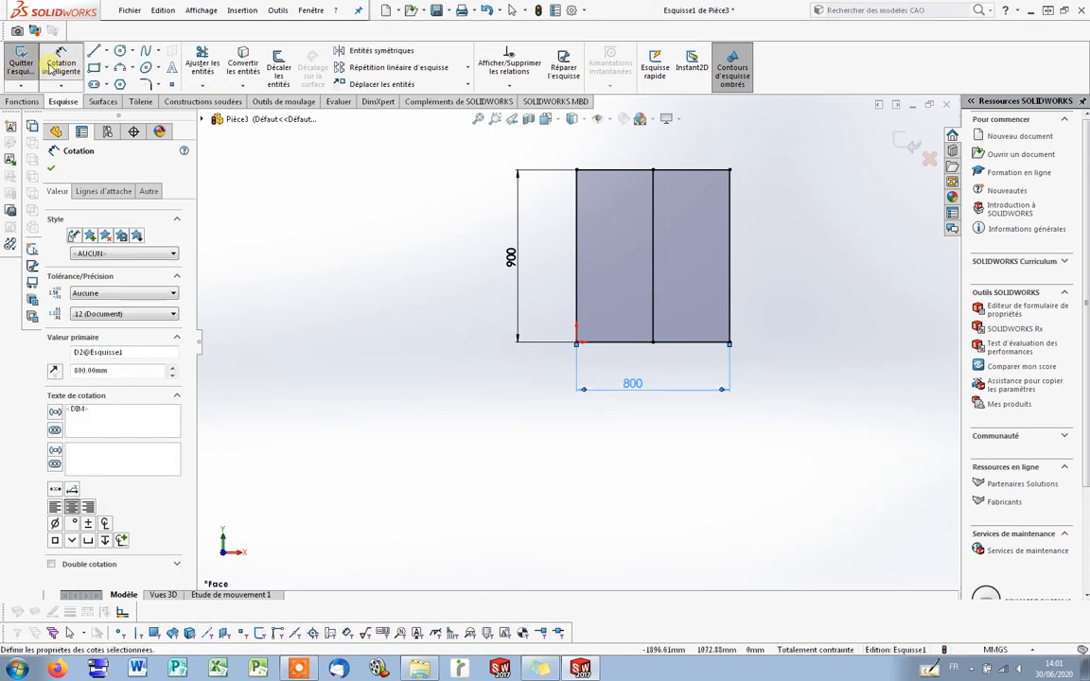
Exit the finished rectangle sketch and bring up the Constructions soudées (weldment) tools.
left_click(21, 61)
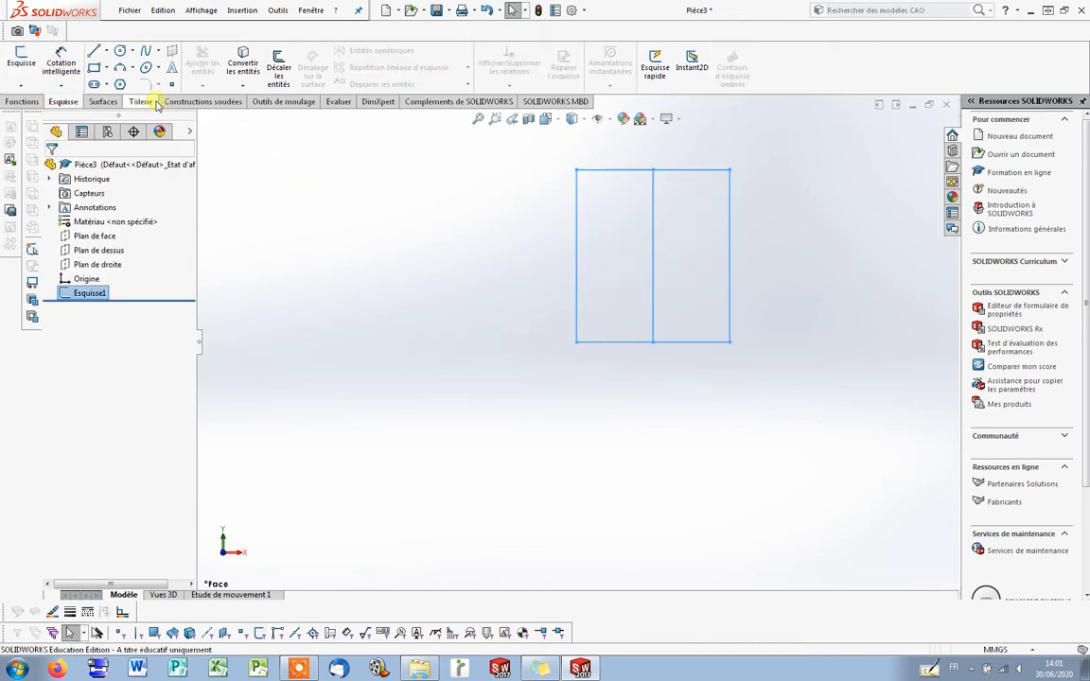
right_click(210, 106)
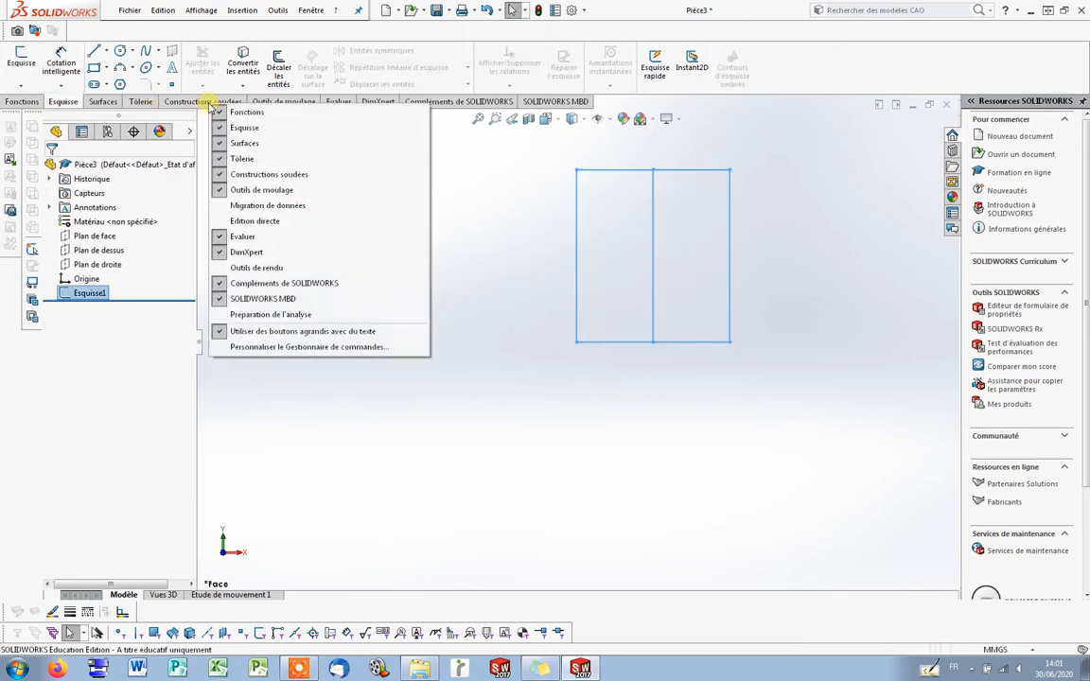
left_click(176, 102)
Hide the Constructions soudées command set, restore it, and clear the sketch selection.
right_click(194, 105)
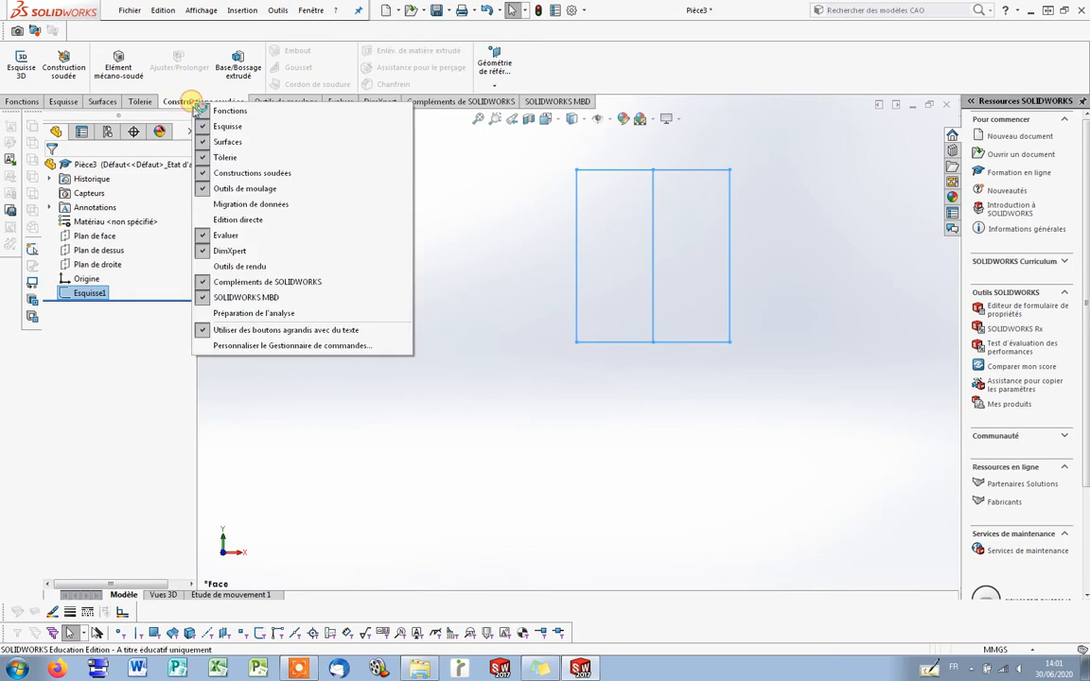
left_click(258, 176)
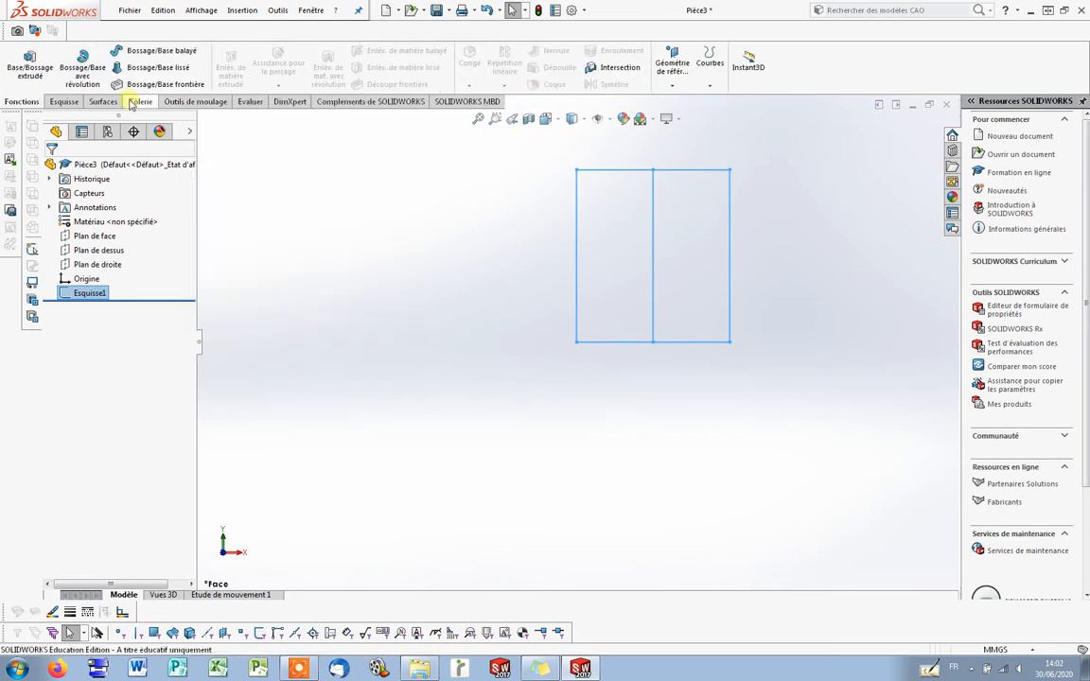
right_click(195, 103)
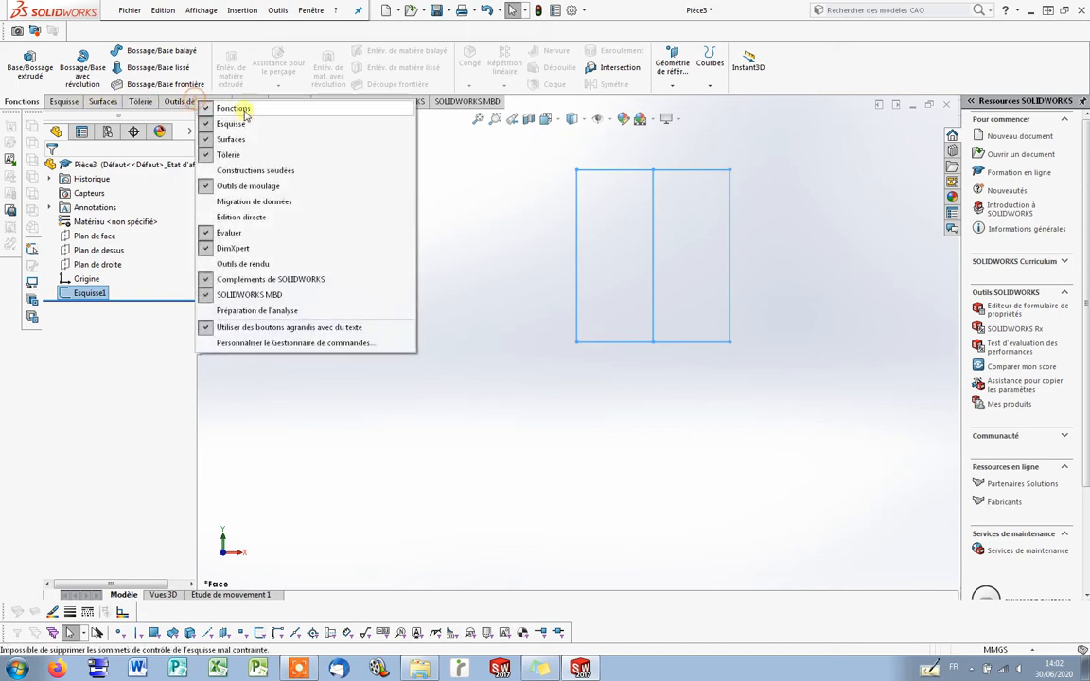
left_click(248, 171)
left_click(344, 213)
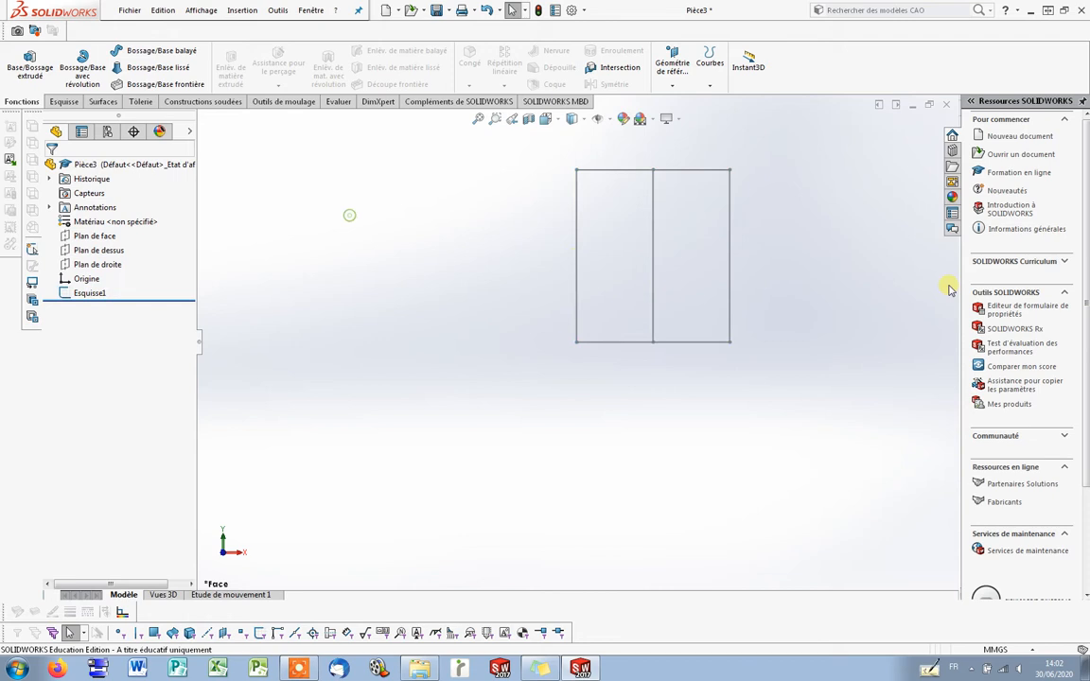
Start a structural member (Elément mécano-soudé) with norm iso, type cornière and size 35 x 35 x 5.
left_click(212, 104)
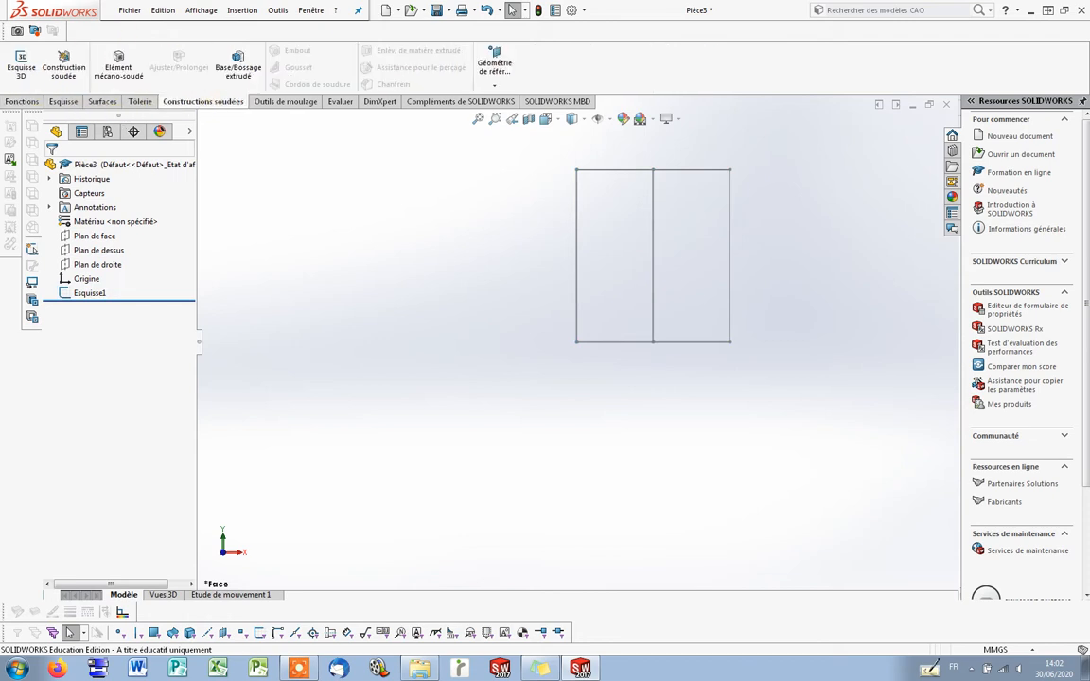
left_click(118, 59)
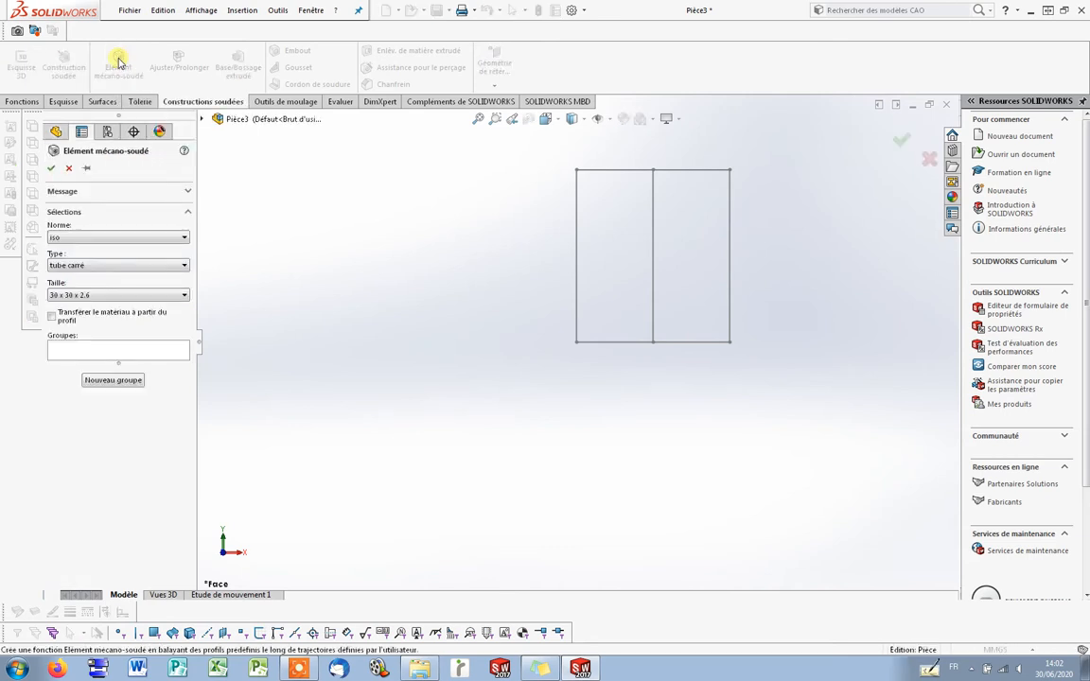
left_click(116, 237)
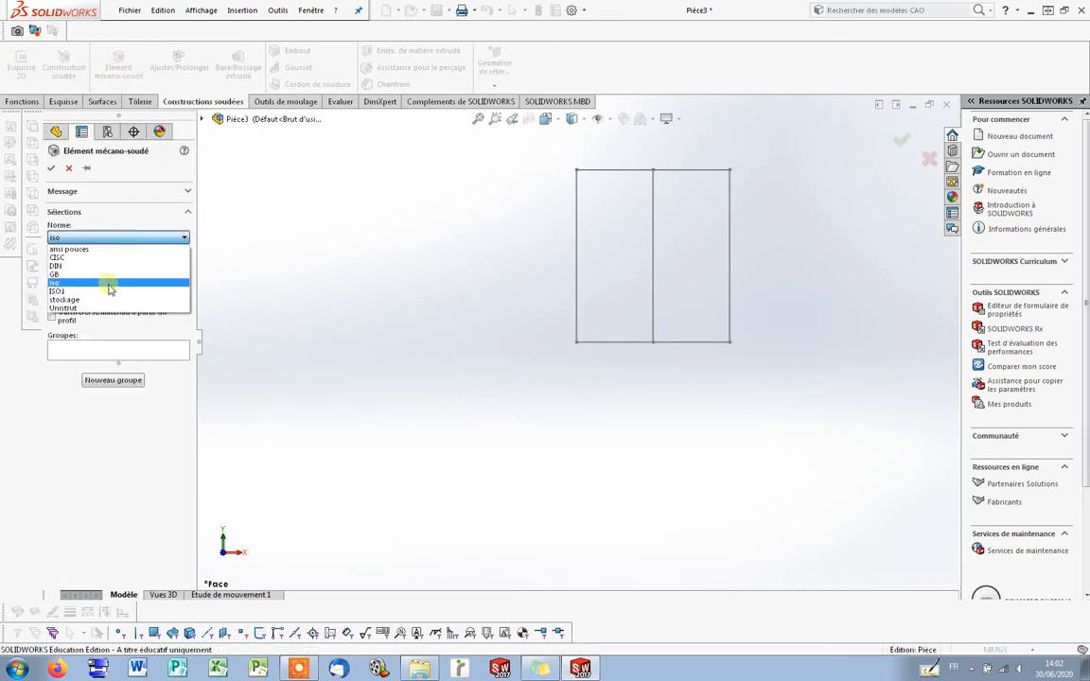
left_click(112, 283)
left_click(115, 264)
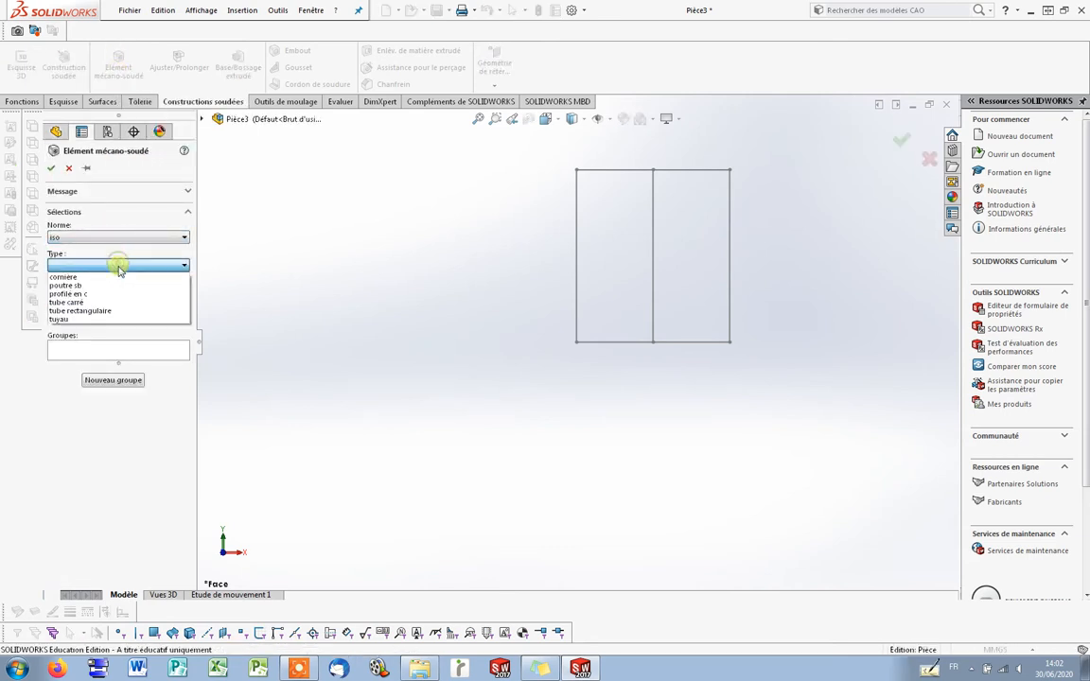
left_click(109, 278)
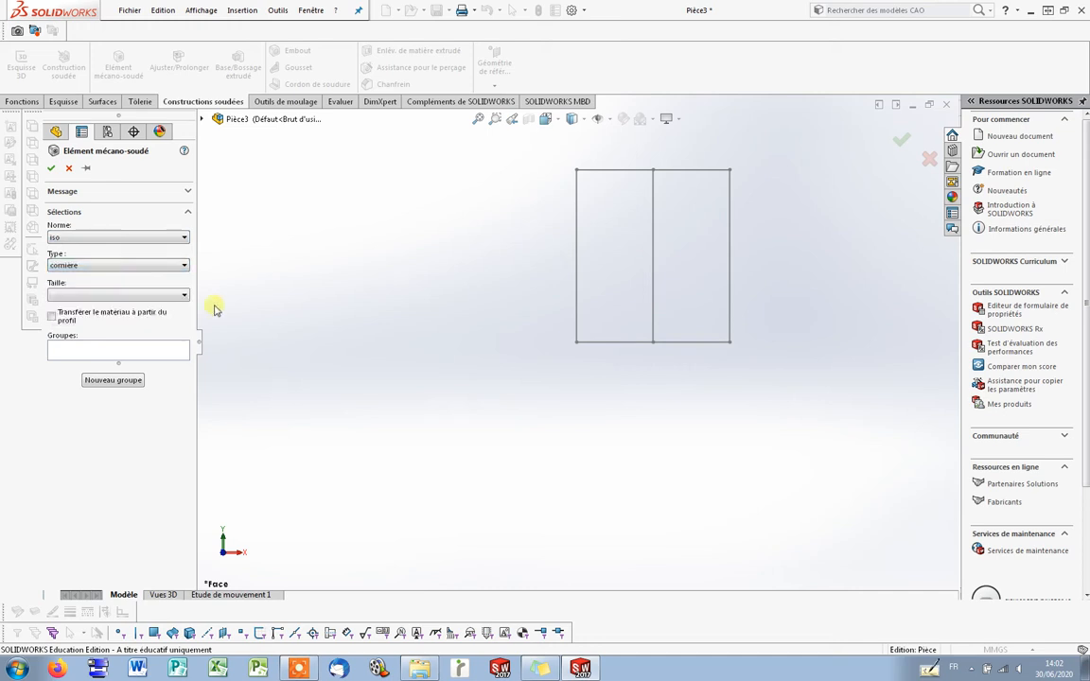
left_click(150, 298)
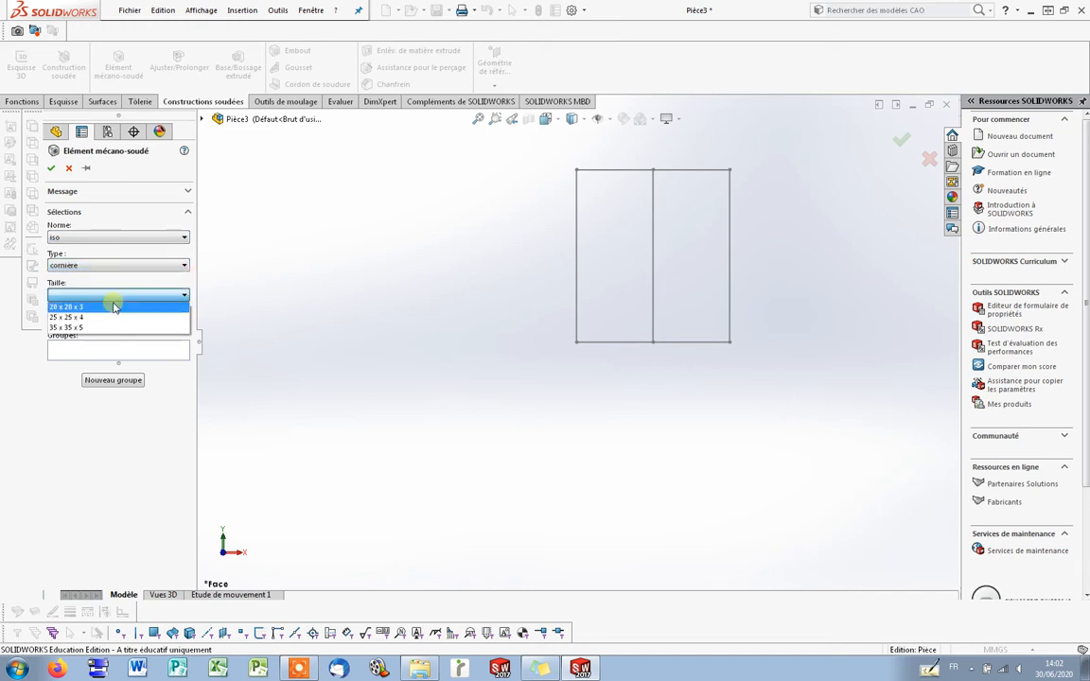
left_click(70, 328)
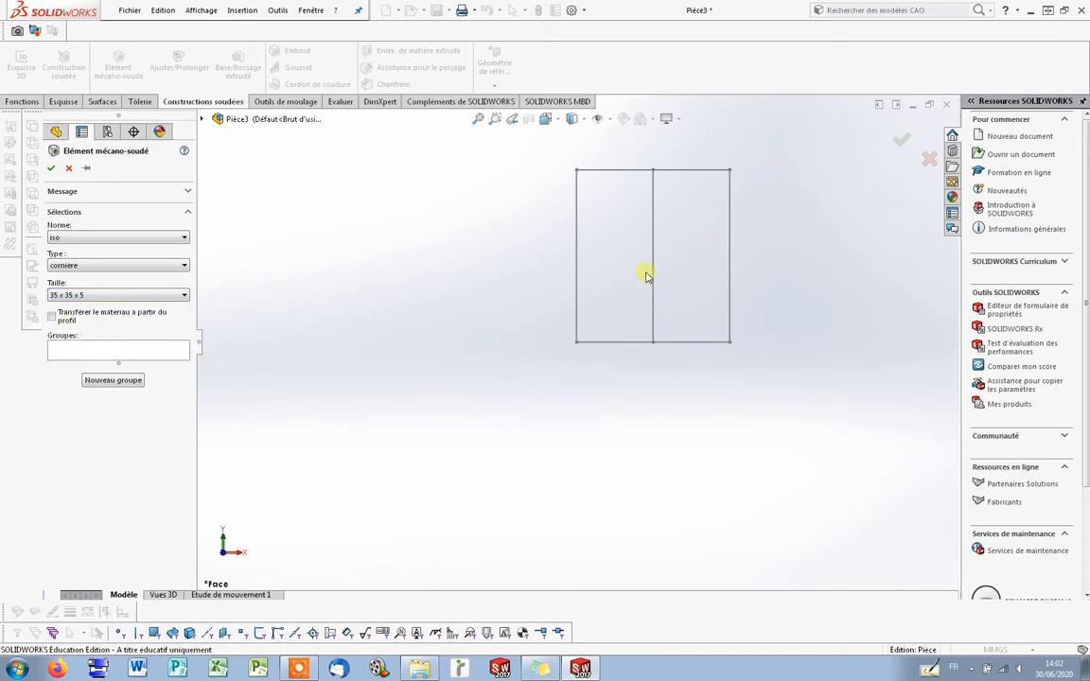
Select the four outer lines of the sketched rectangle as the path segments of the group.
left_click(615, 171)
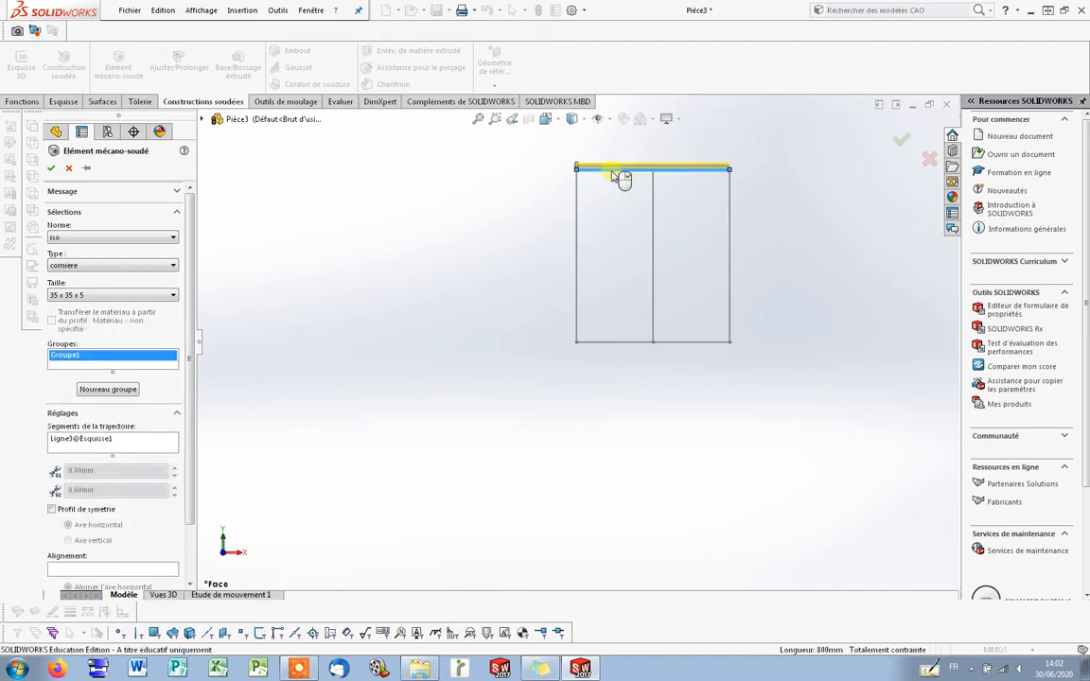
left_click(732, 201)
left_click(707, 343)
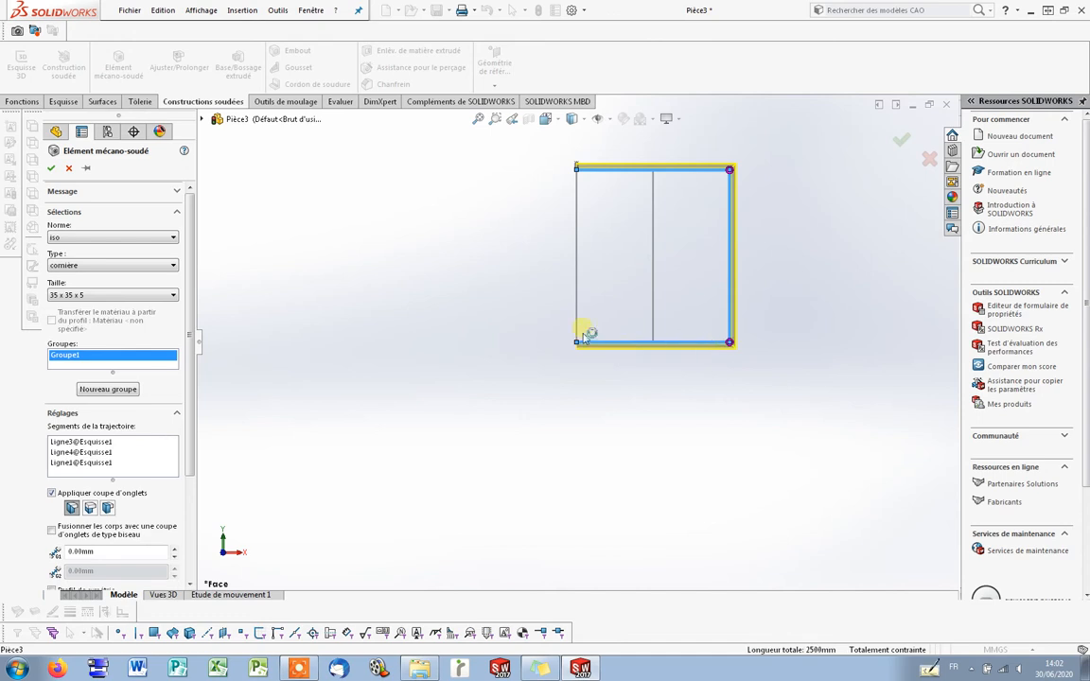
left_click(577, 323)
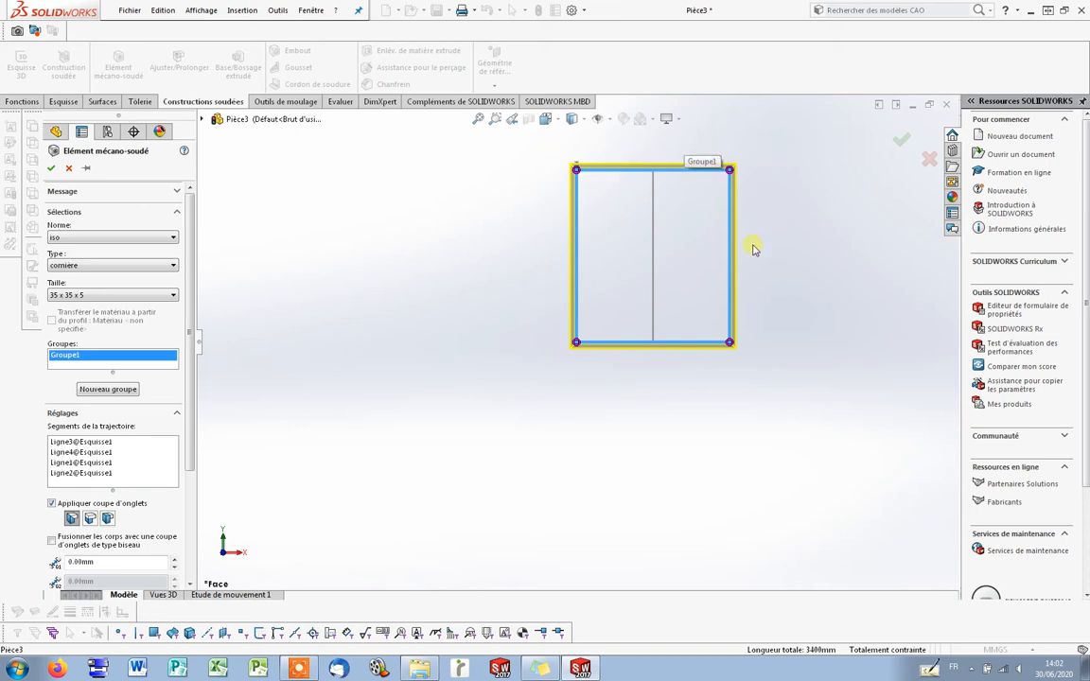
Examine the mitred corners of the frame preview and the profile's position relative to the sketch lines.
scroll(717, 165, "down", 5)
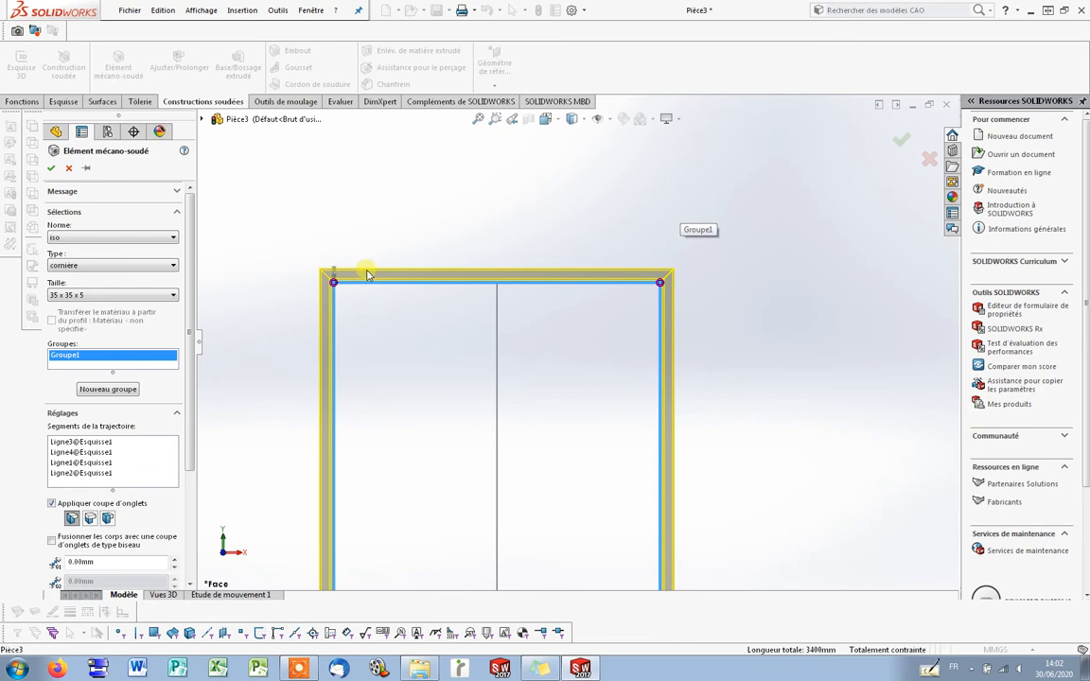
scroll(568, 331, "up", 4)
middle_click_drag(642, 336, 651, 248)
scroll(606, 422, "down", 6)
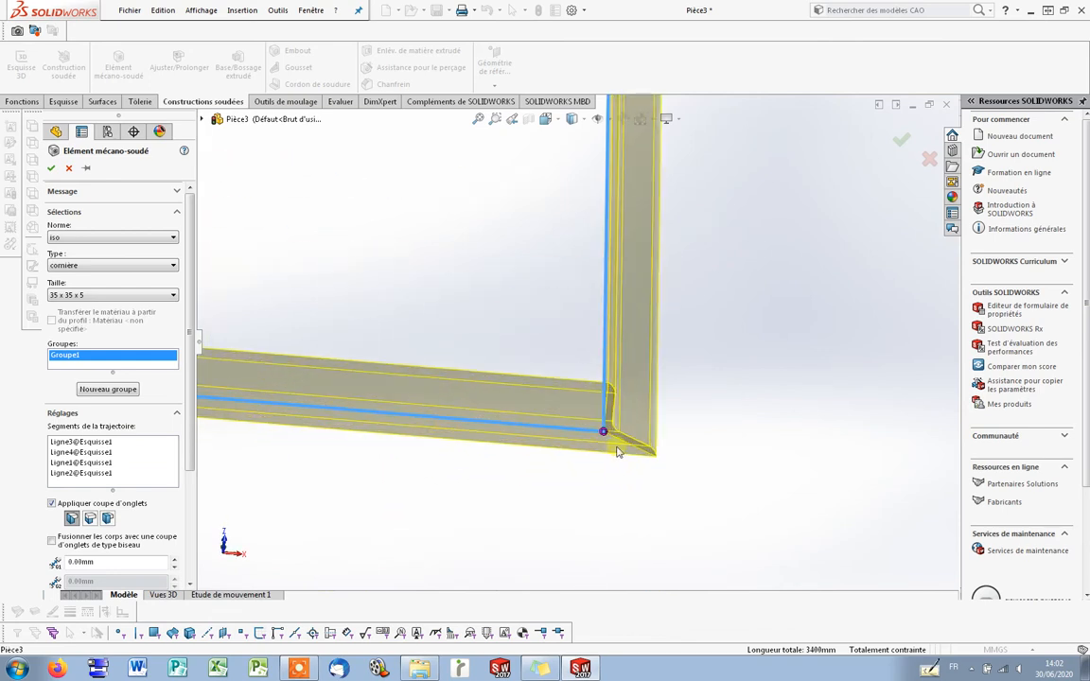
scroll(617, 452, "down", 6)
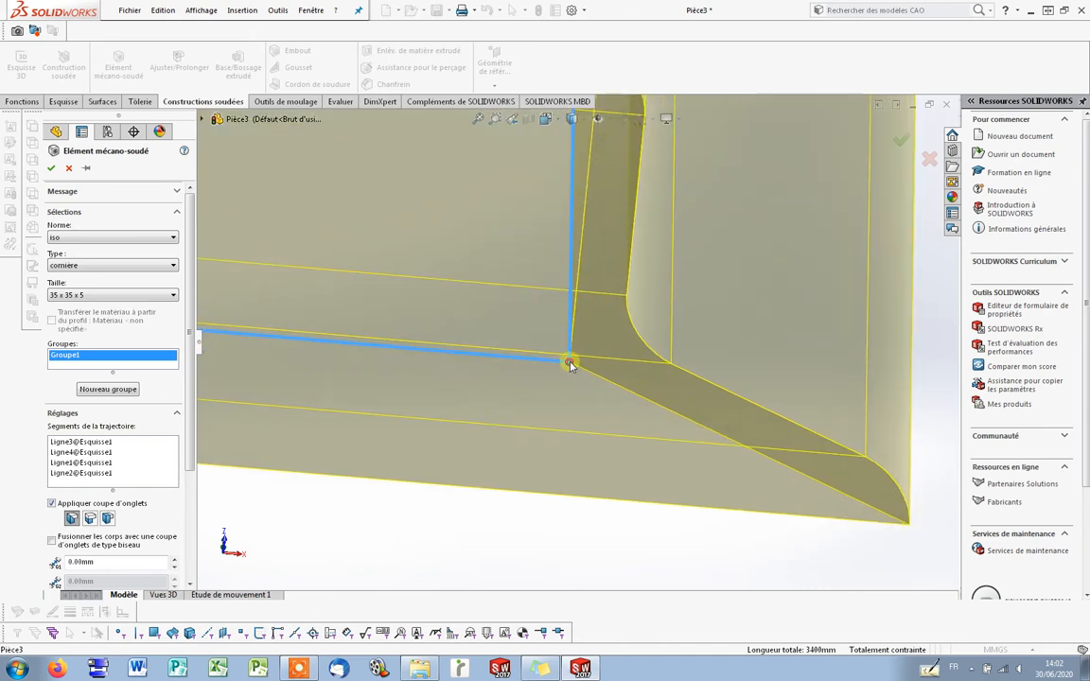
scroll(570, 365, "up", 3)
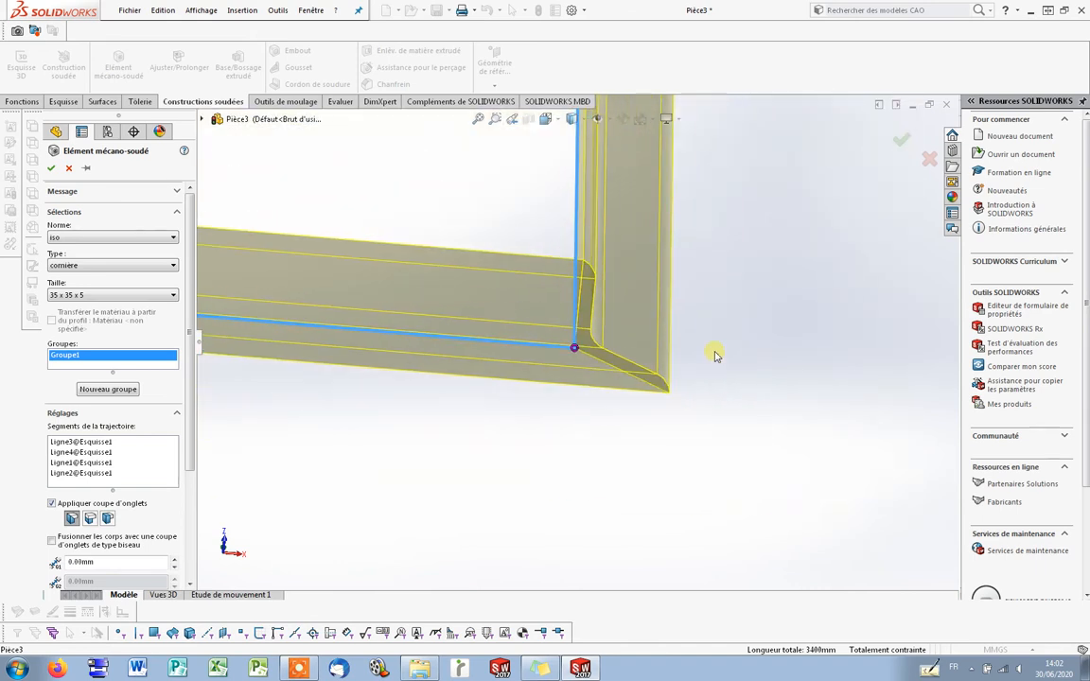
scroll(662, 350, "up", 6)
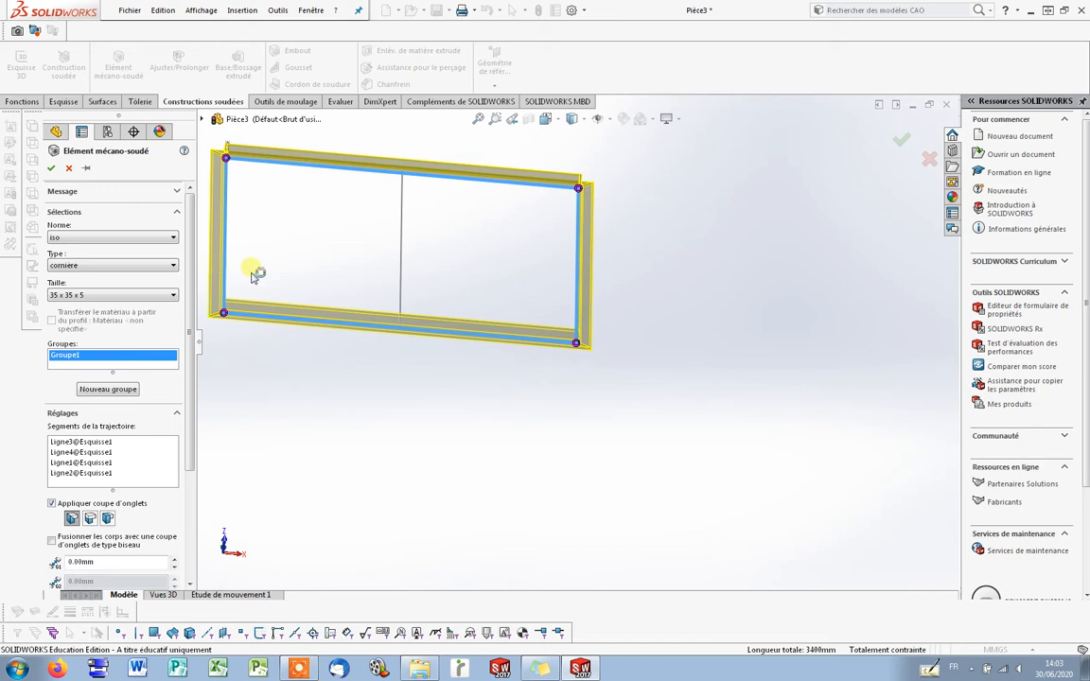
Turn on Profil de symétrie for the group and mirror the angle profile about the vertical axis.
left_click_drag(192, 360, 185, 498)
left_click(76, 445)
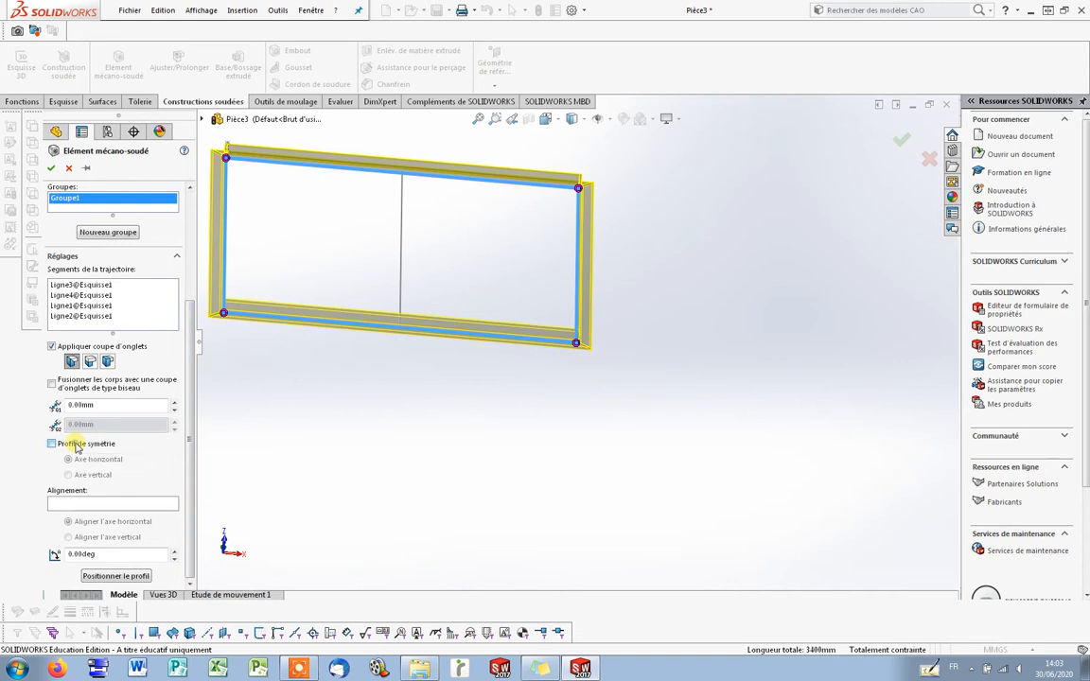
scroll(319, 234, "down", 3)
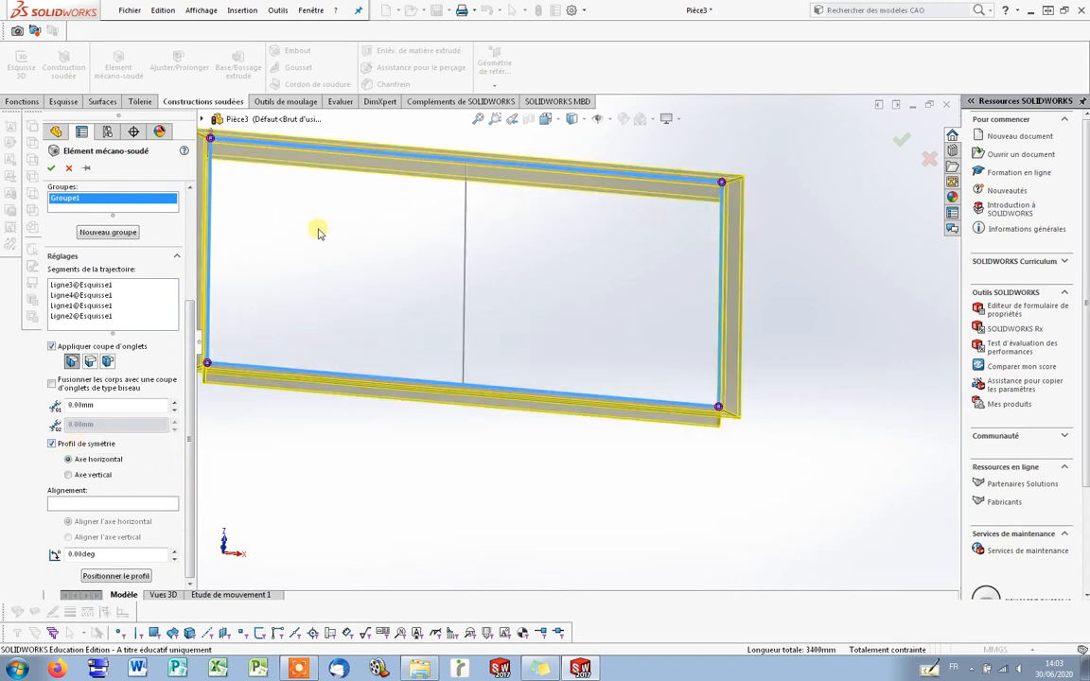
scroll(317, 234, "up", 3)
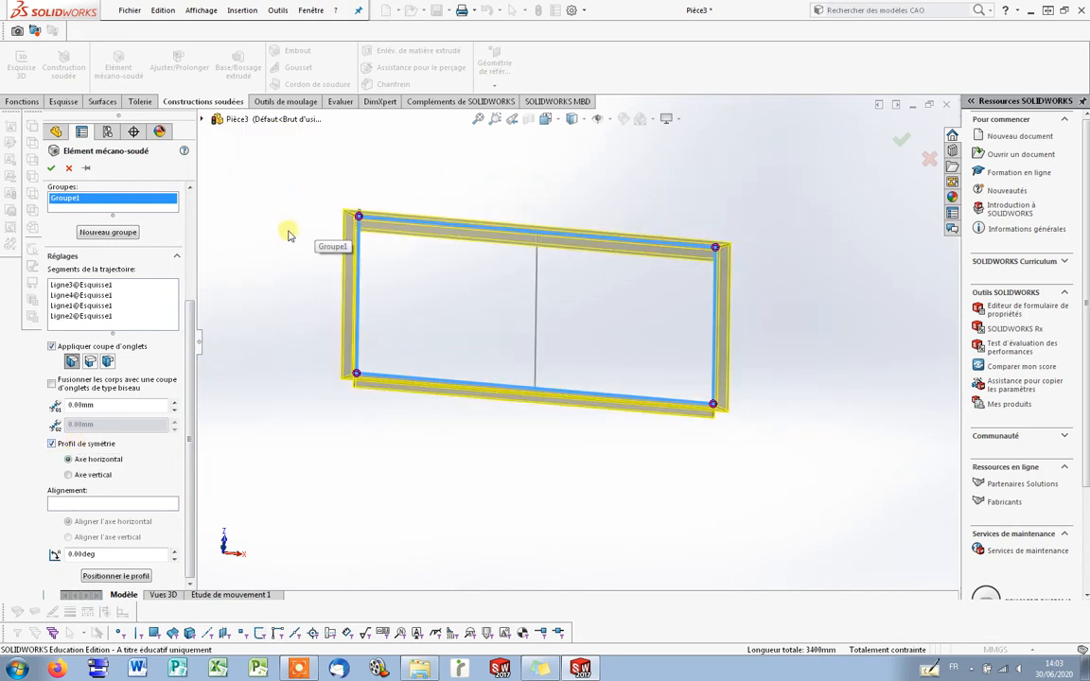
left_click(96, 477)
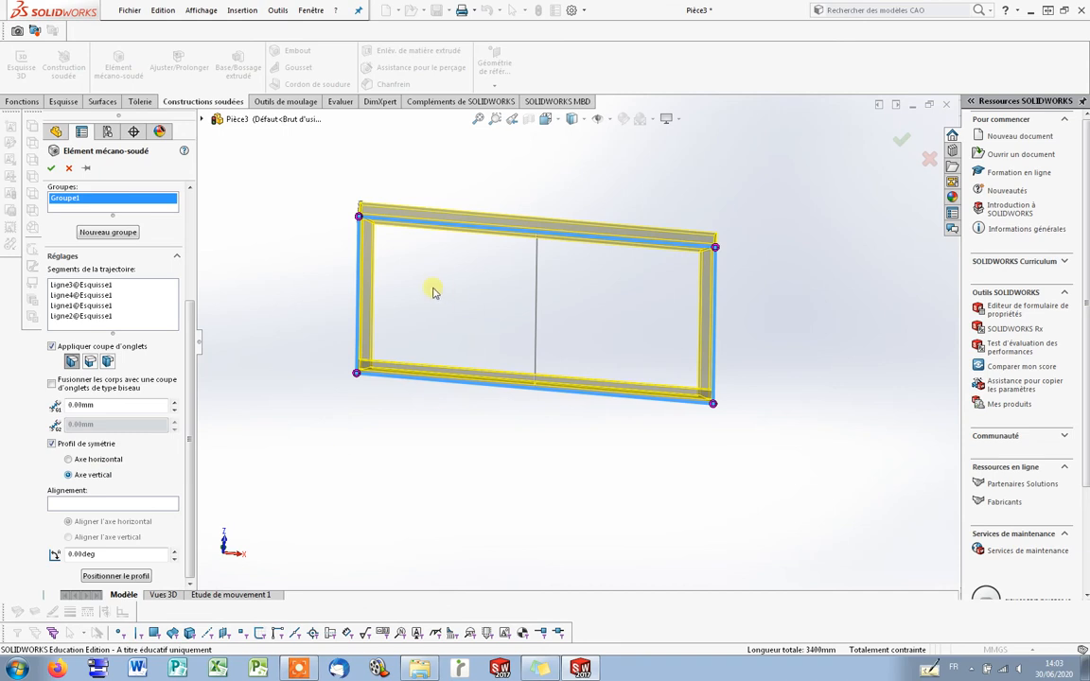
Examine the frame's corners with the mirrored profile and compare it with the unmirrored orientation.
scroll(434, 292, "up", 2)
middle_click_drag(490, 302, 455, 309)
scroll(863, 274, "down", 5)
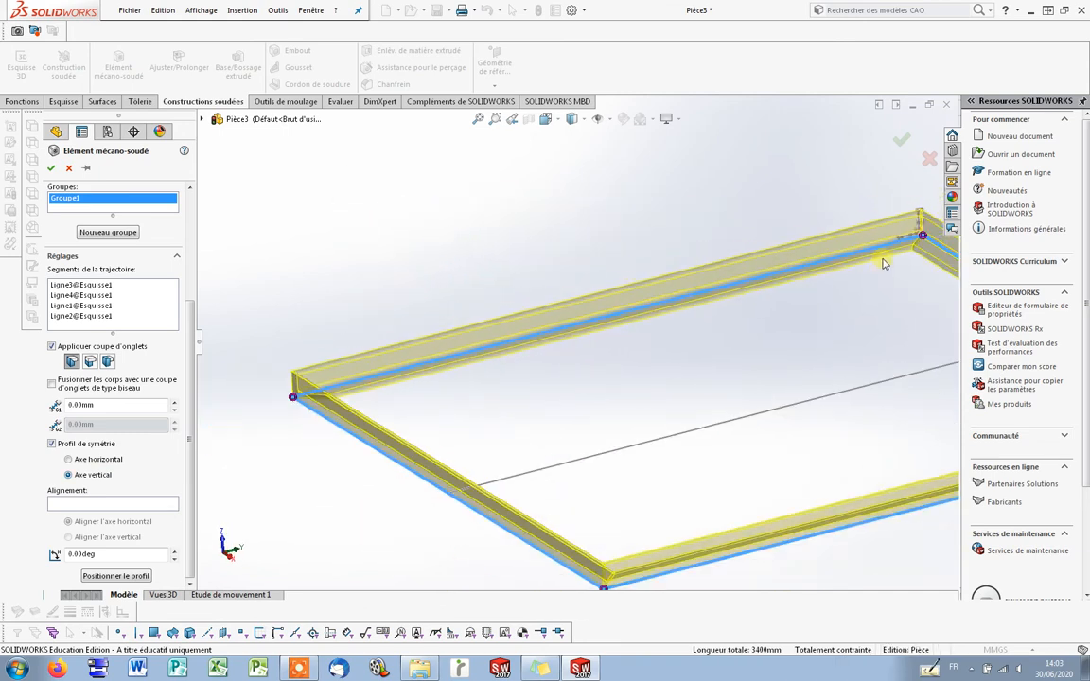
scroll(880, 269, "down", 3)
scroll(819, 251, "up", 2)
scroll(784, 285, "down", 4)
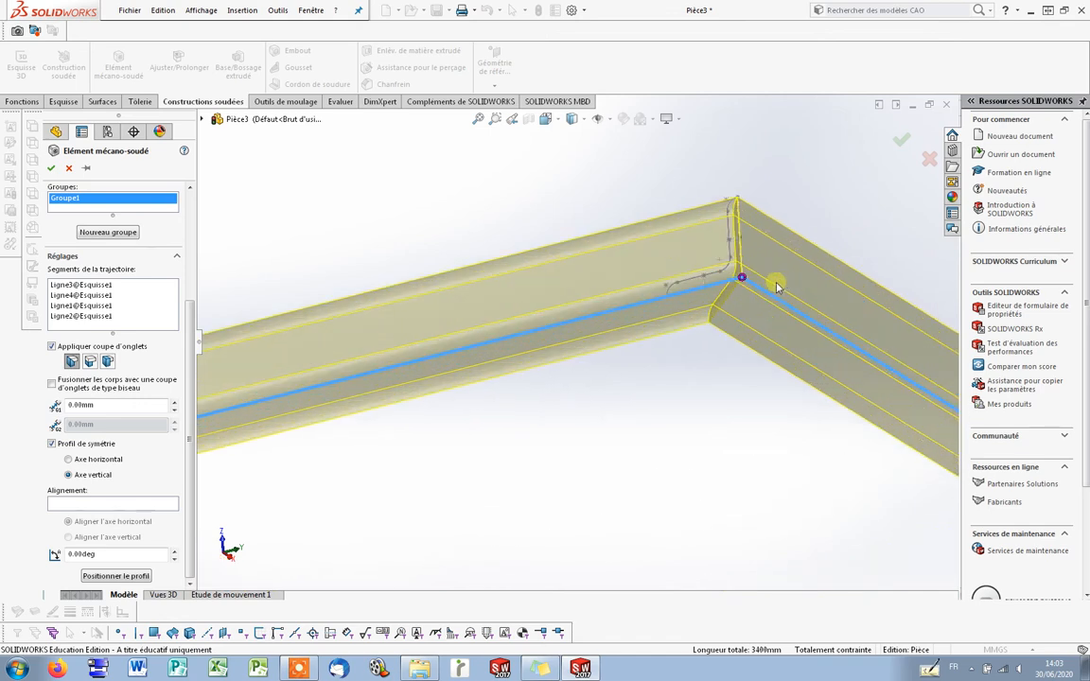
scroll(713, 369, "up", 8)
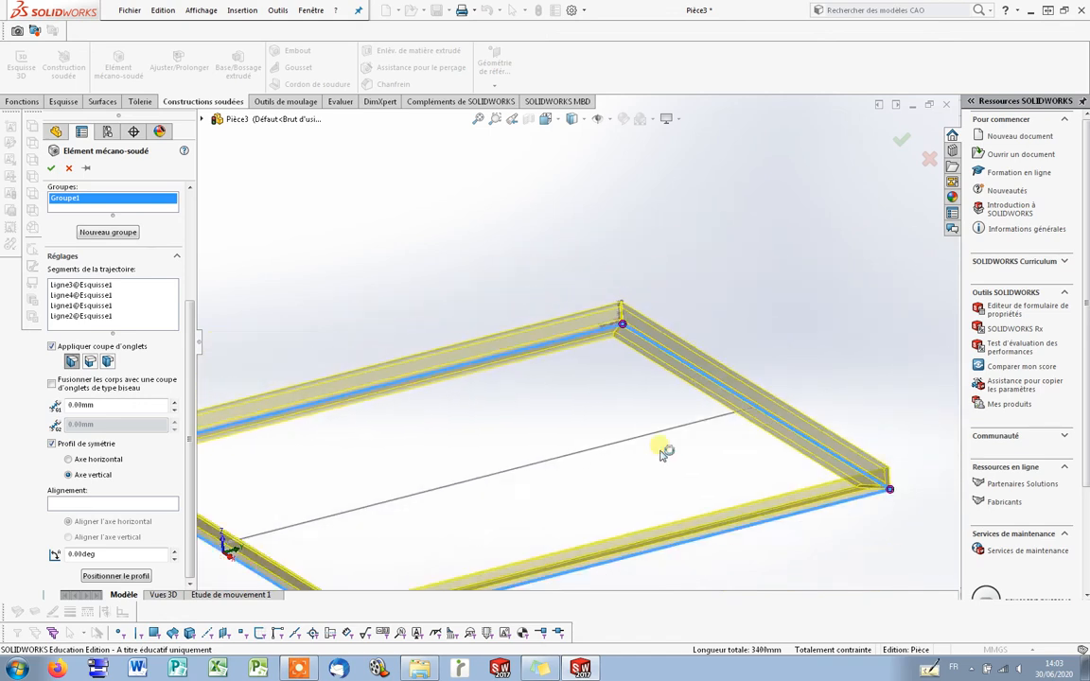
middle_click_drag(710, 431, 747, 454)
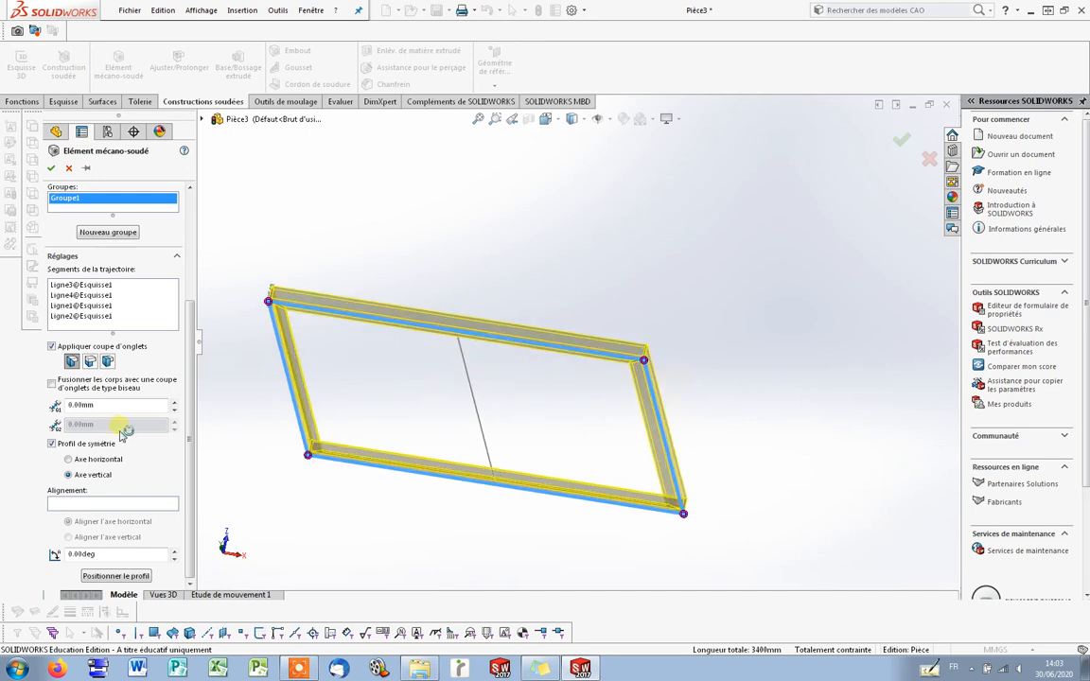
left_click(52, 443)
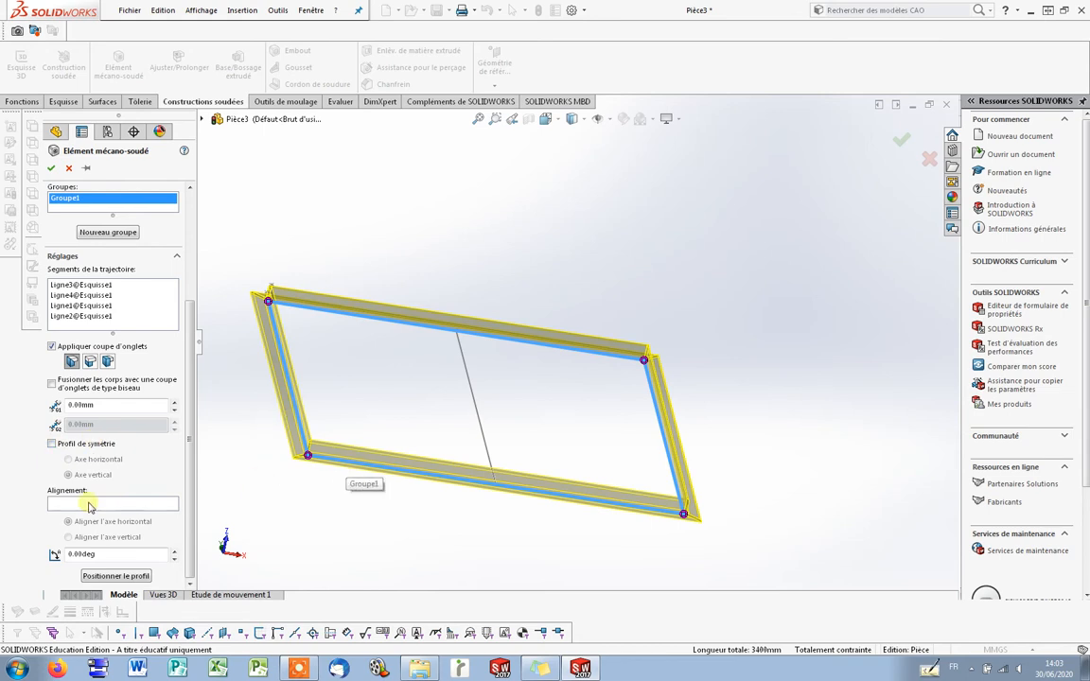
left_click(52, 444)
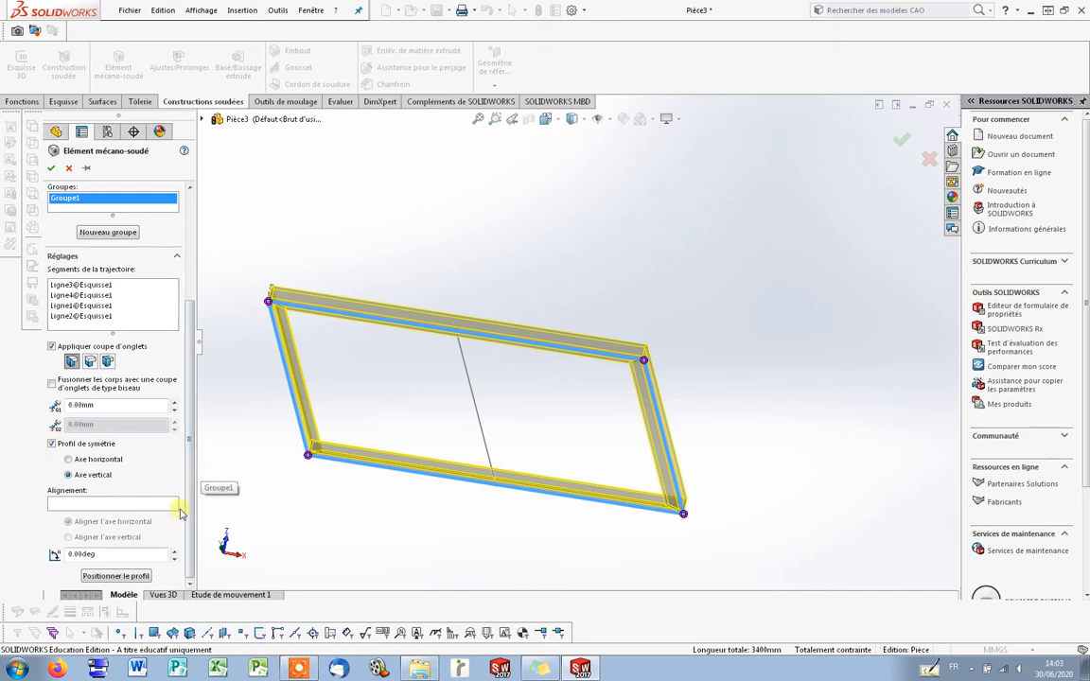
Locate the angle profile and try anchoring it to the path by the end point of its lower flange.
left_click(115, 576)
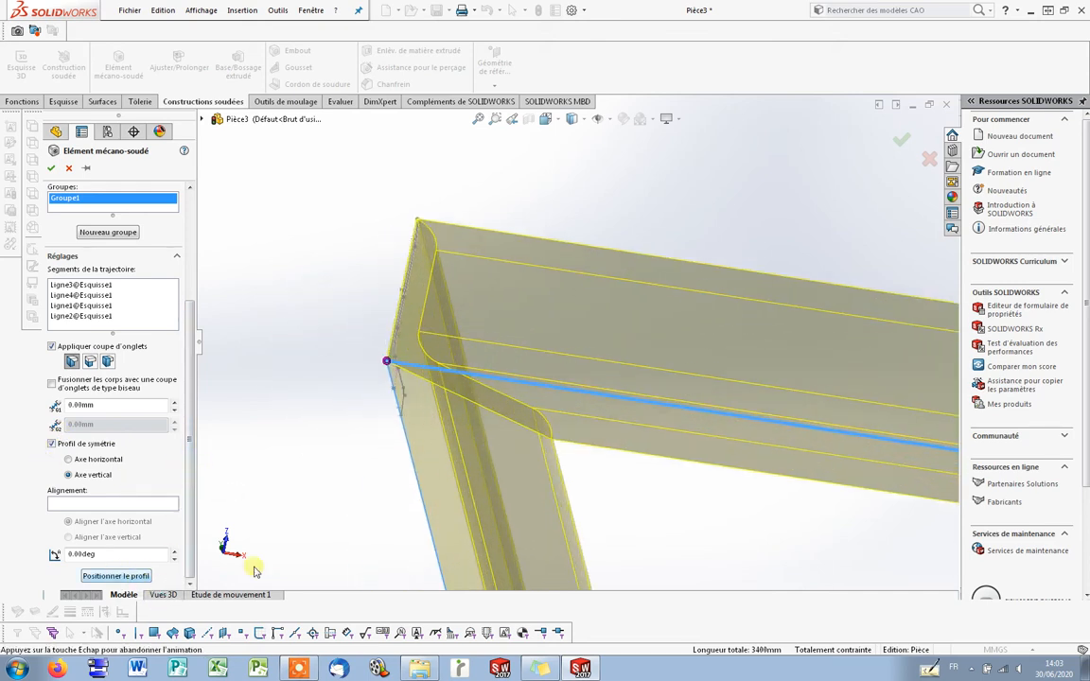
scroll(573, 459, "down", 2)
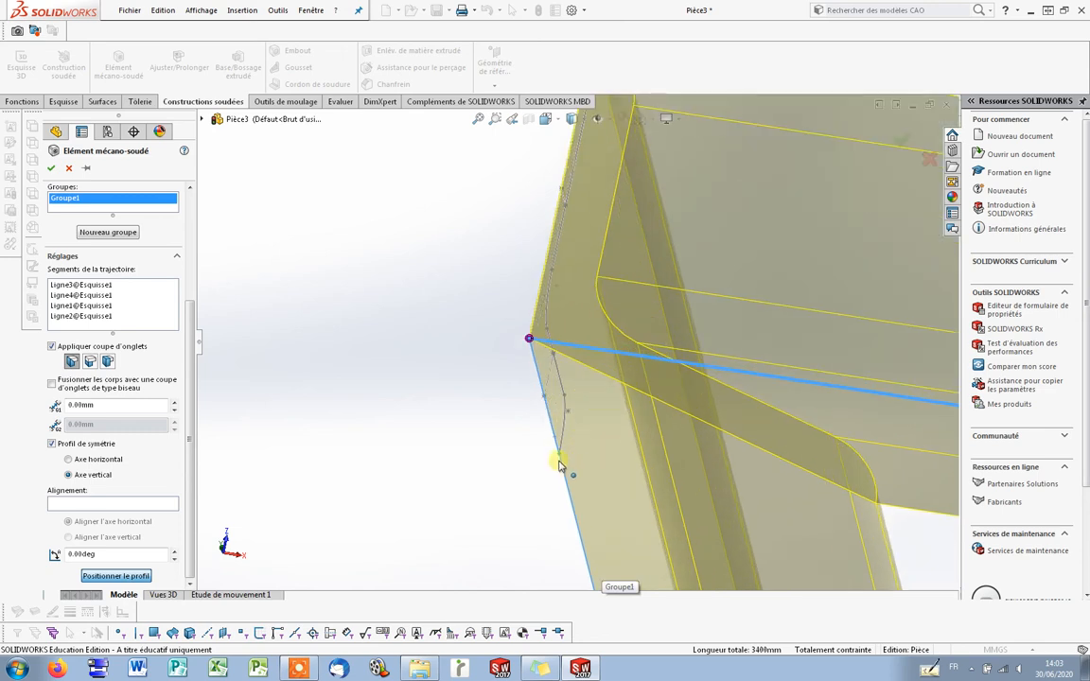
middle_click_drag(593, 456, 615, 455)
scroll(595, 459, "up", 2)
scroll(595, 460, "up", 2)
scroll(453, 381, "down", 3)
middle_click_drag(454, 381, 492, 383)
scroll(454, 398, "up", 4)
scroll(407, 322, "down", 2)
scroll(417, 297, "down", 1)
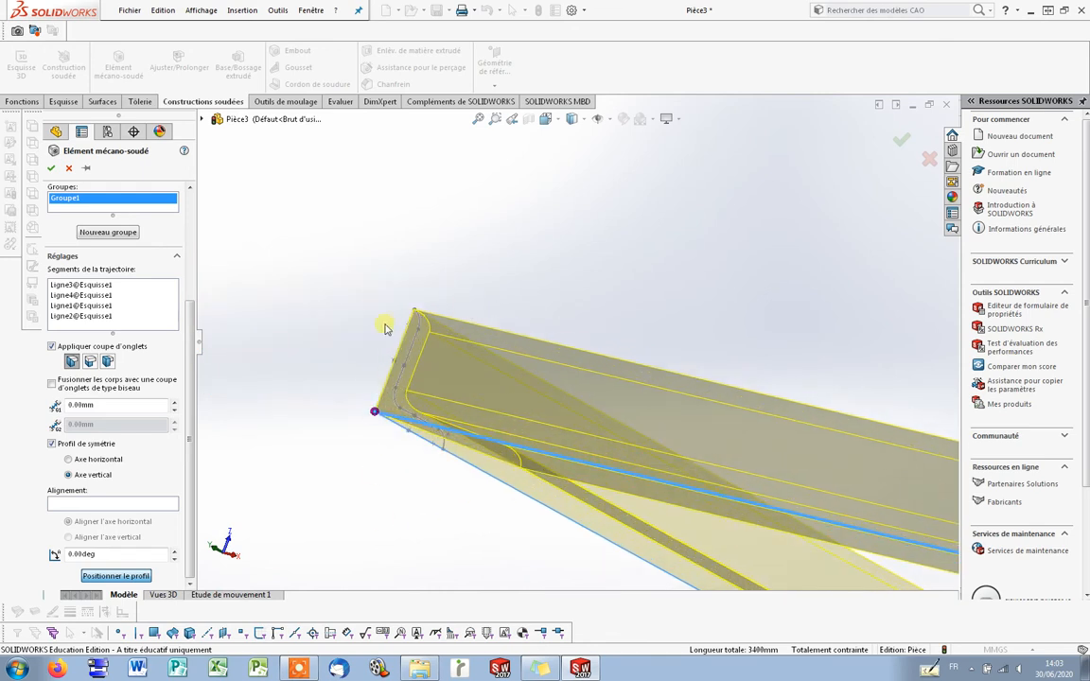
scroll(463, 444, "down", 4)
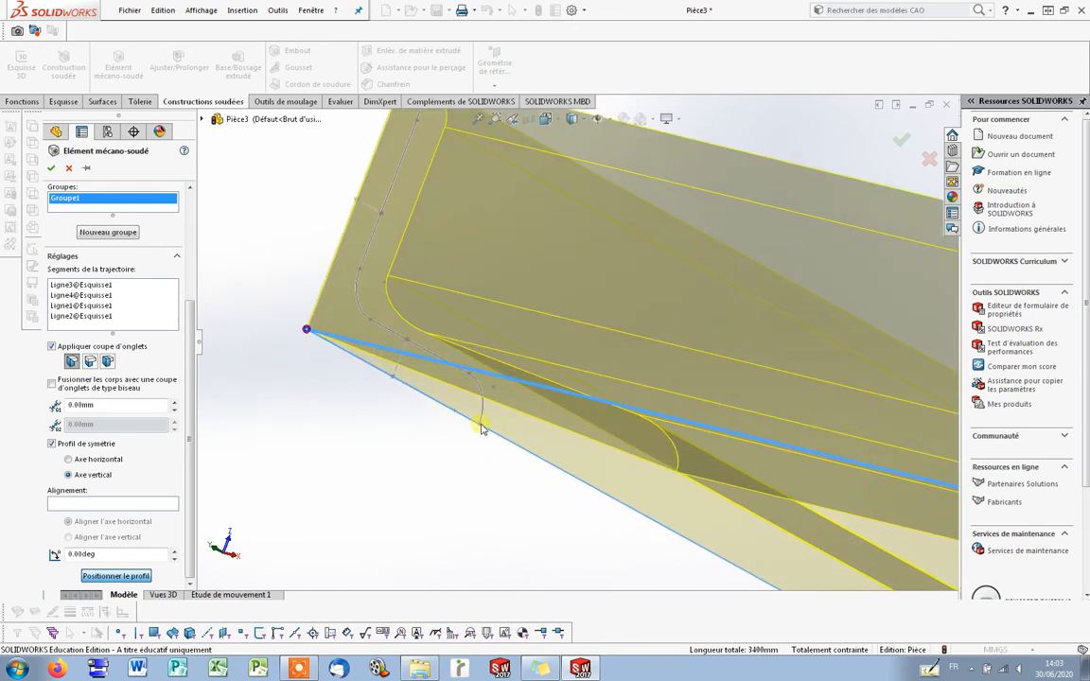
scroll(483, 432, "up", 2)
scroll(676, 462, "up", 2)
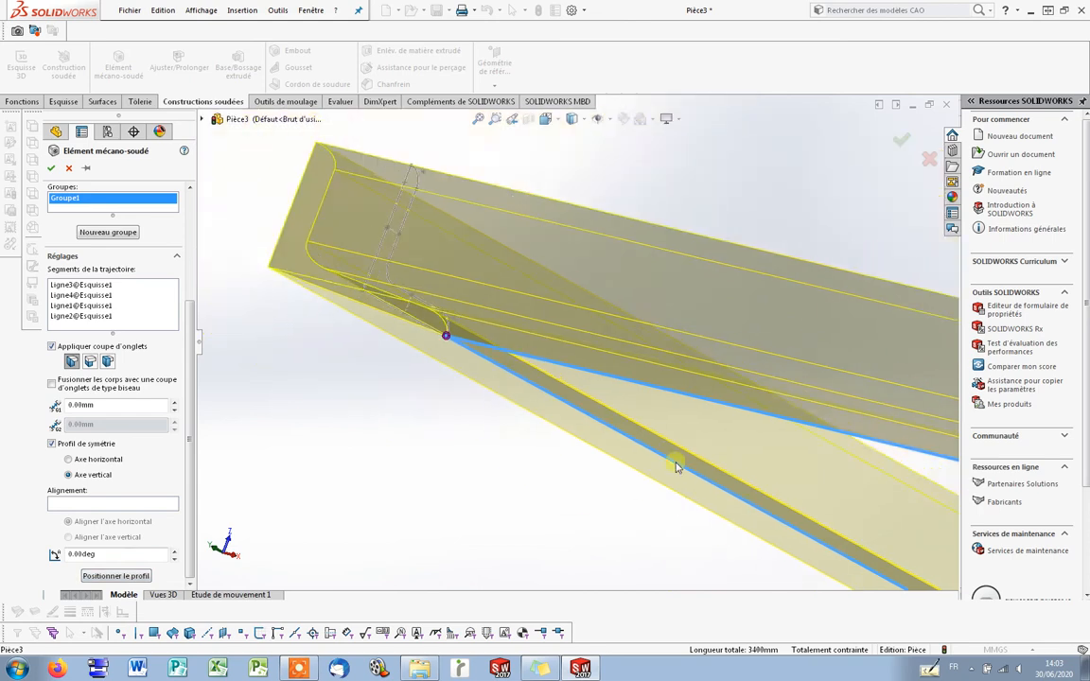
scroll(748, 457, "up", 1)
middle_click_drag(769, 459, 833, 305)
scroll(833, 304, "up", 1)
scroll(679, 301, "up", 1)
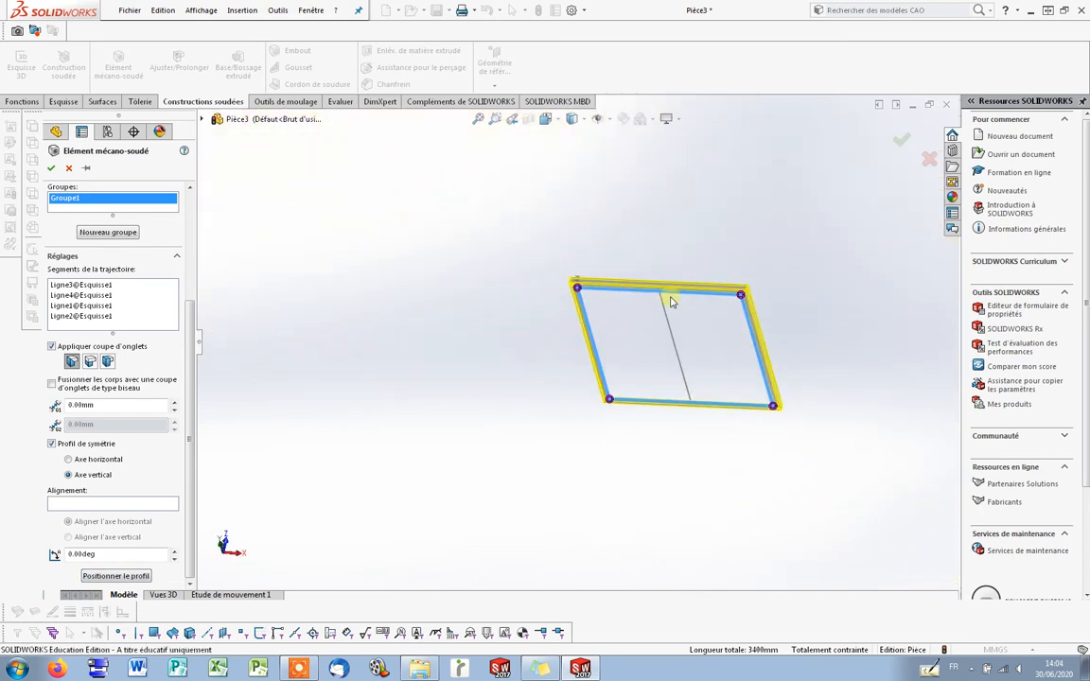
Reposition the profile so the outer corner point of the angle lies on the sketch lines.
scroll(640, 298, "down", 5)
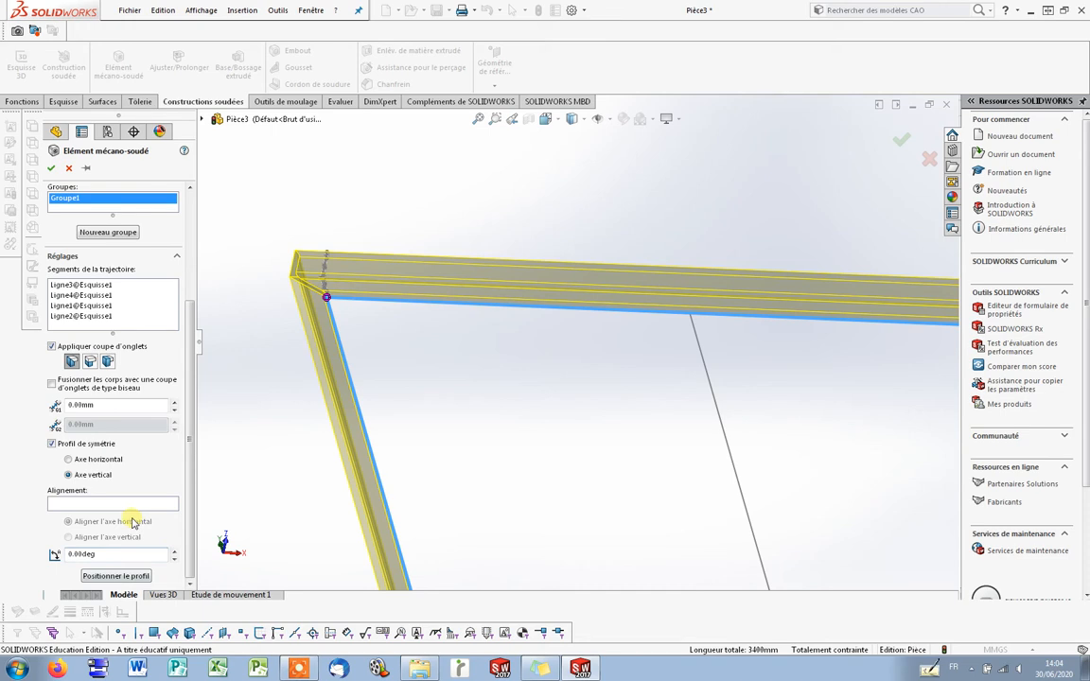
left_click(133, 578)
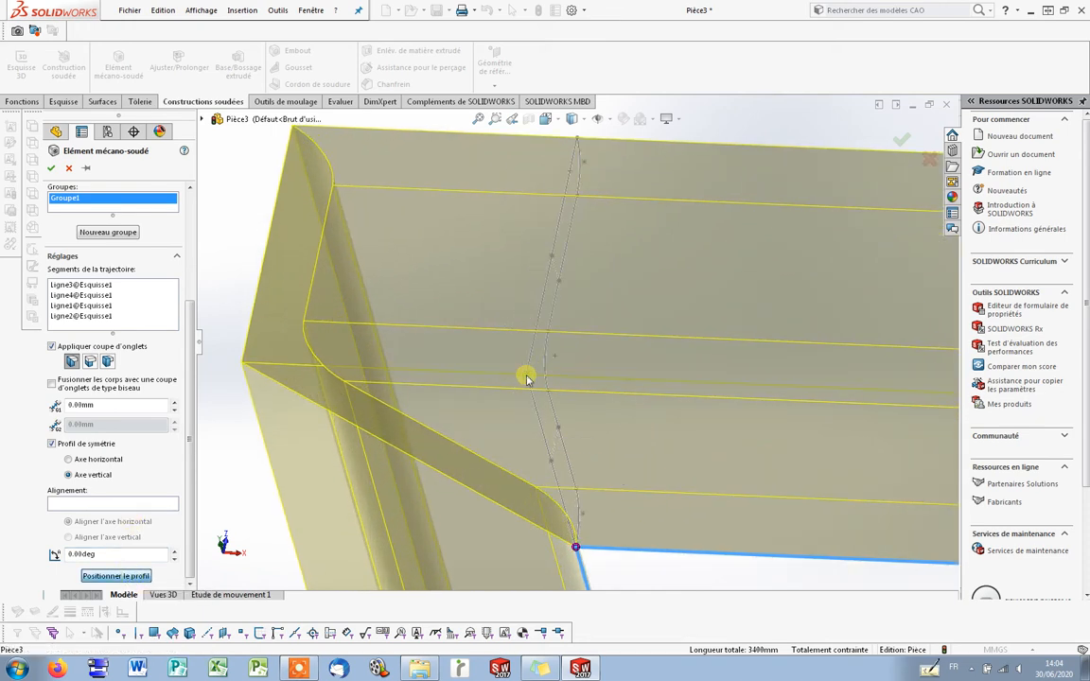
left_click(527, 378)
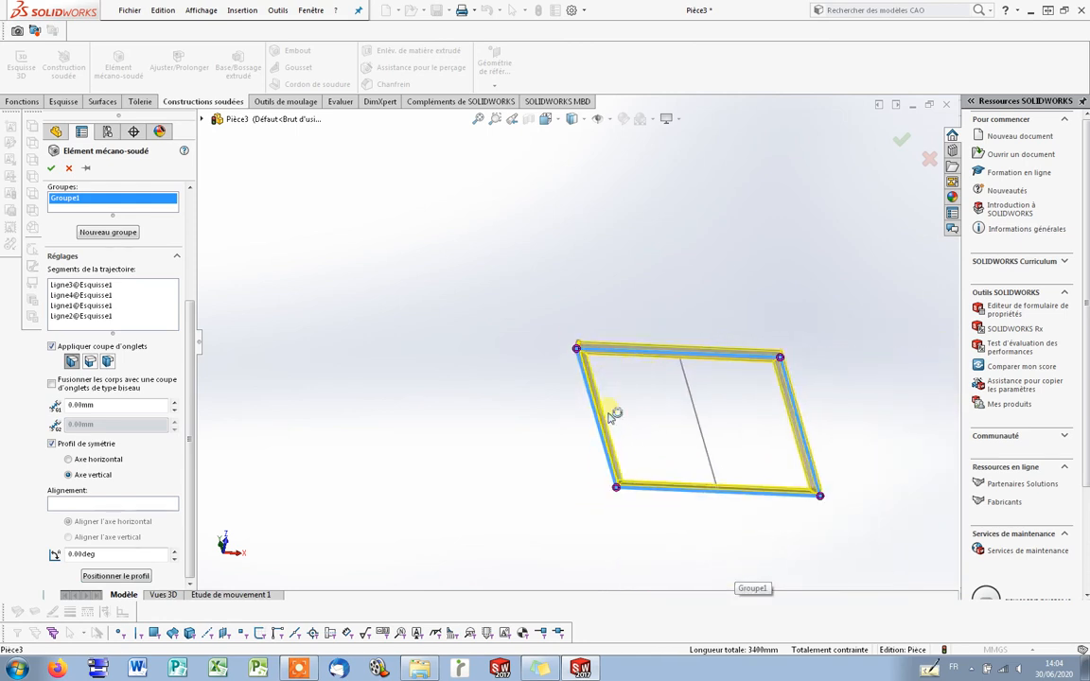
middle_click_drag(601, 419, 684, 586)
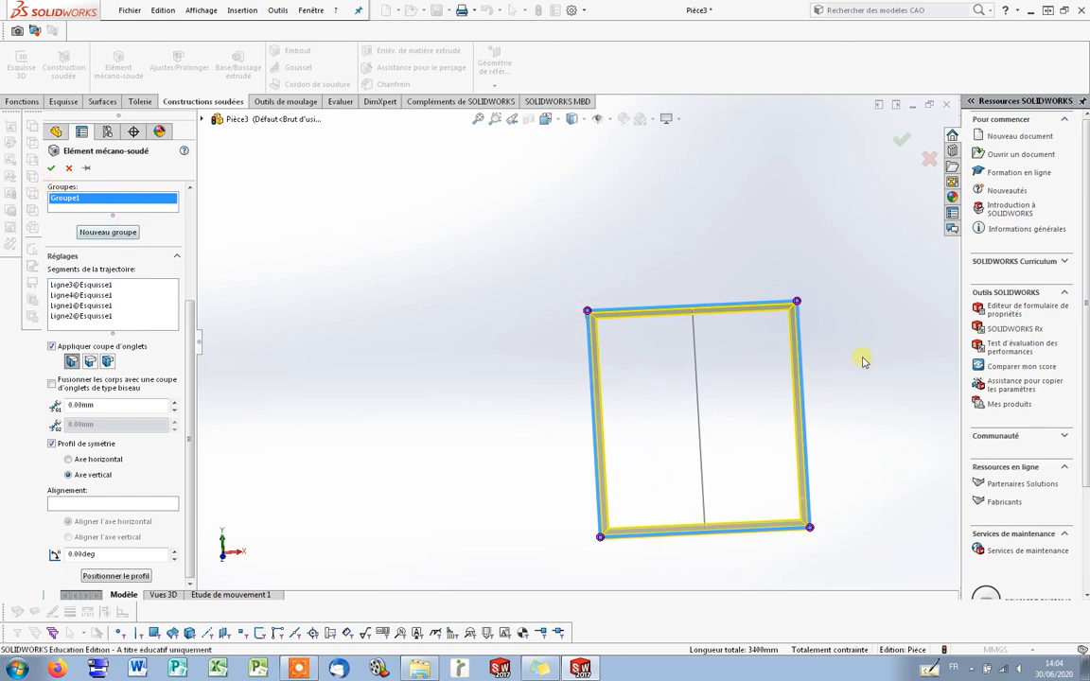
scroll(698, 432, "up", 2)
middle_click_drag(696, 379, 676, 295)
scroll(678, 396, "down", 5)
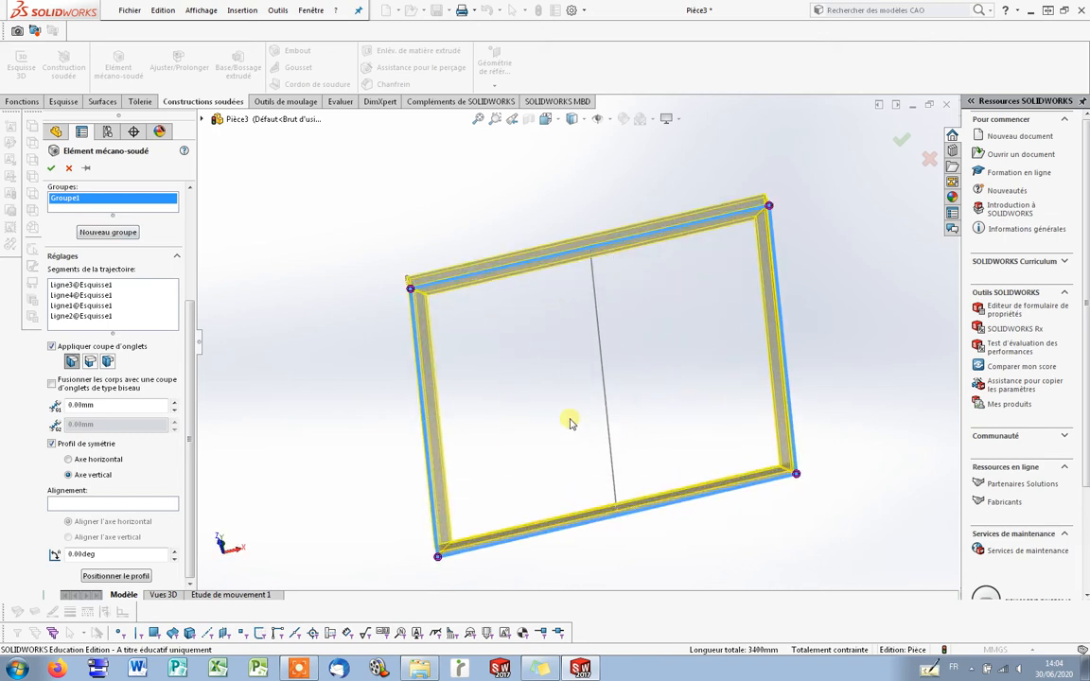
Add a second group with the rectangle's middle line as its path segment and accept the structural member.
left_click(132, 315)
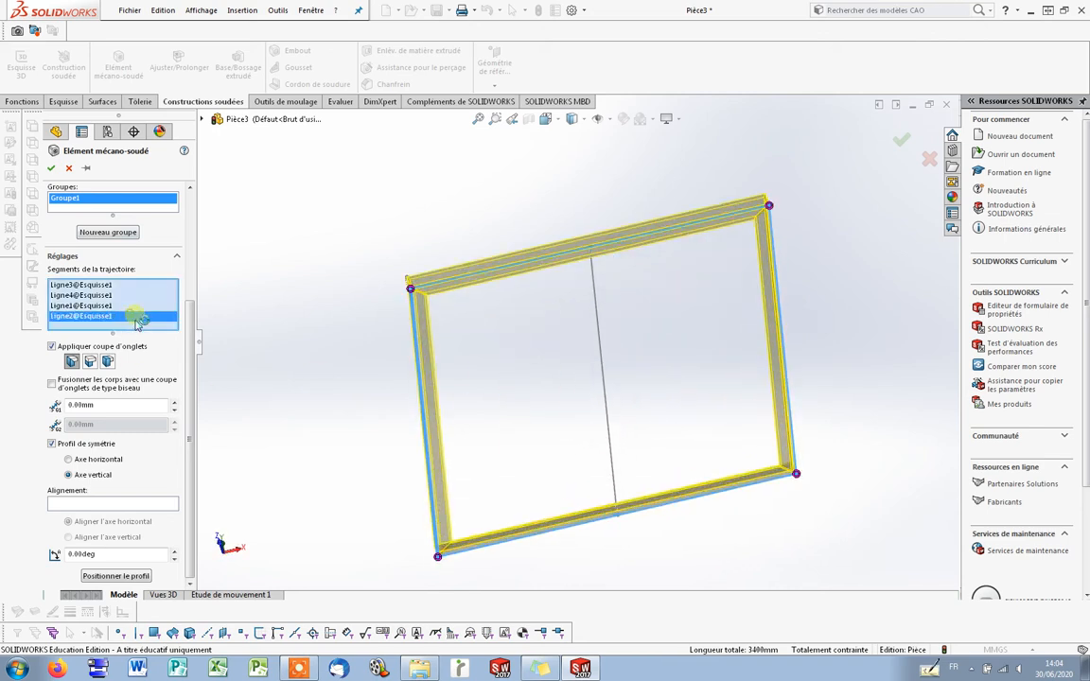
left_click(608, 429)
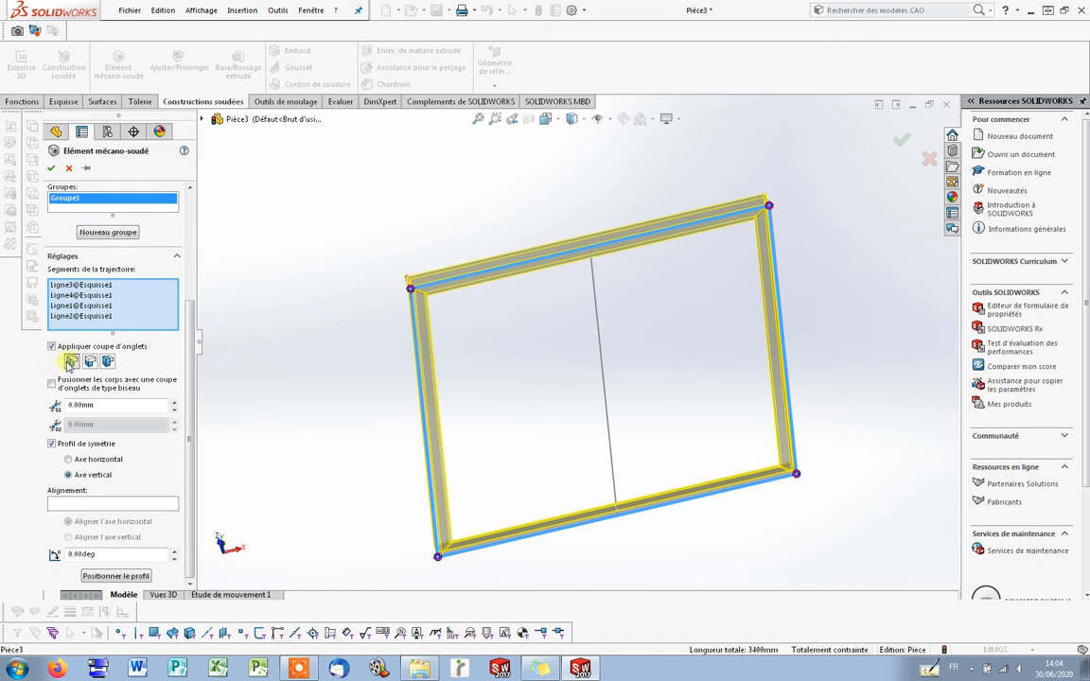
left_click(111, 232)
left_click(596, 361)
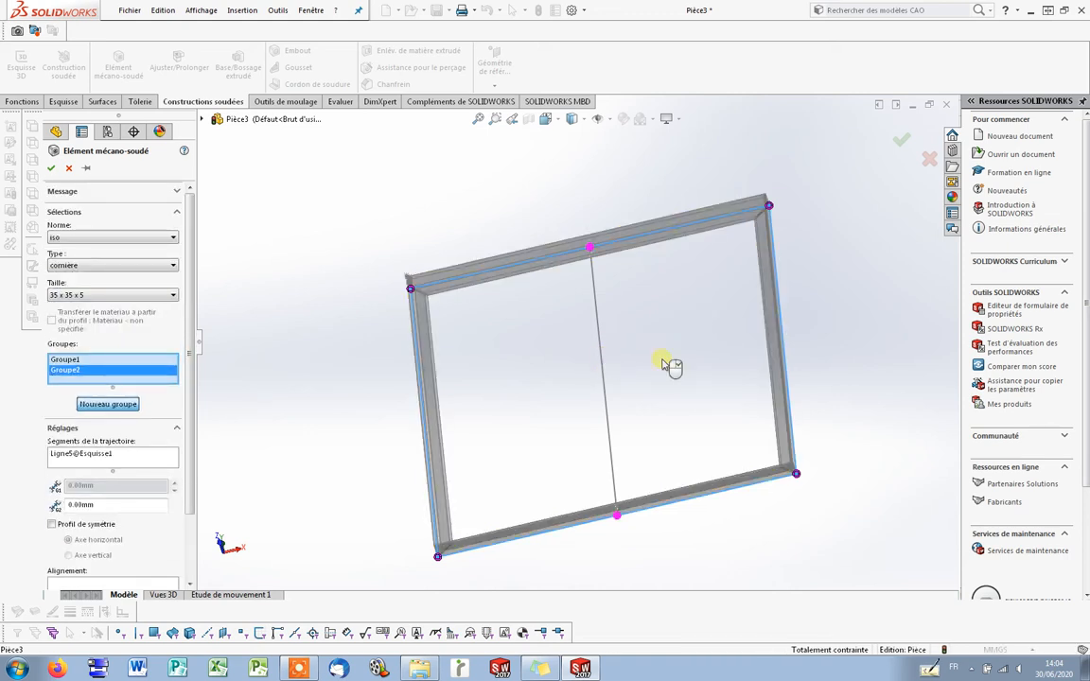
mouse_move(666, 370)
middle_mouse_down()
mouse_move(656, 352)
mouse_move(557, 348)
mouse_move(562, 433)
mouse_move(541, 369)
mouse_move(784, 297)
middle_mouse_up()
scroll(767, 295, "down", 5)
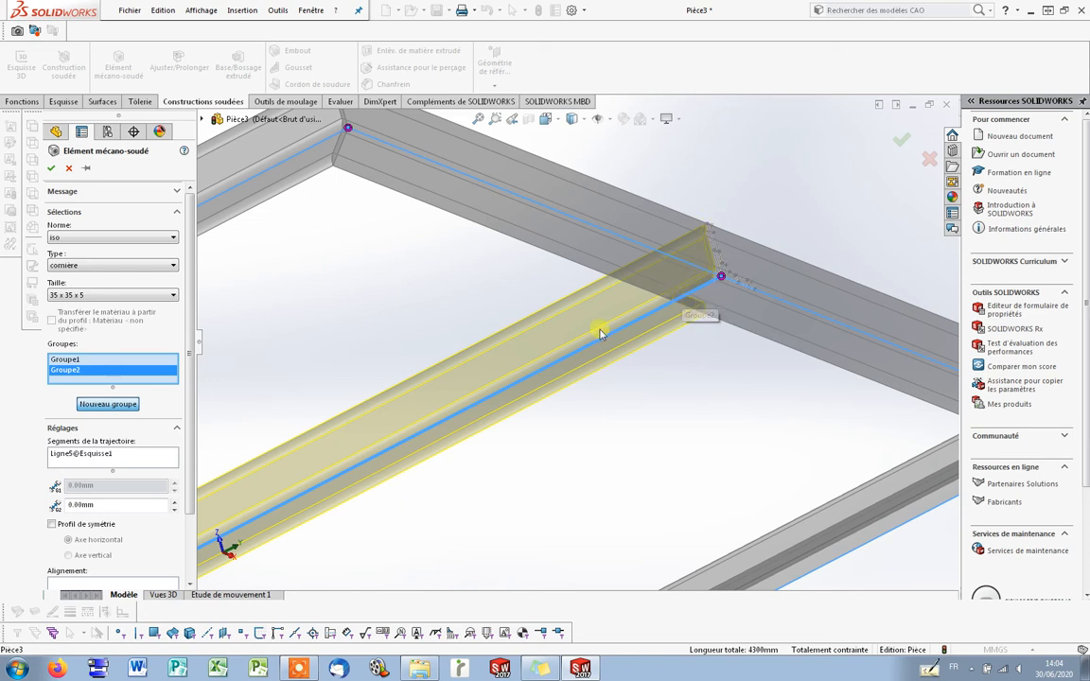
scroll(600, 333, "up", 6)
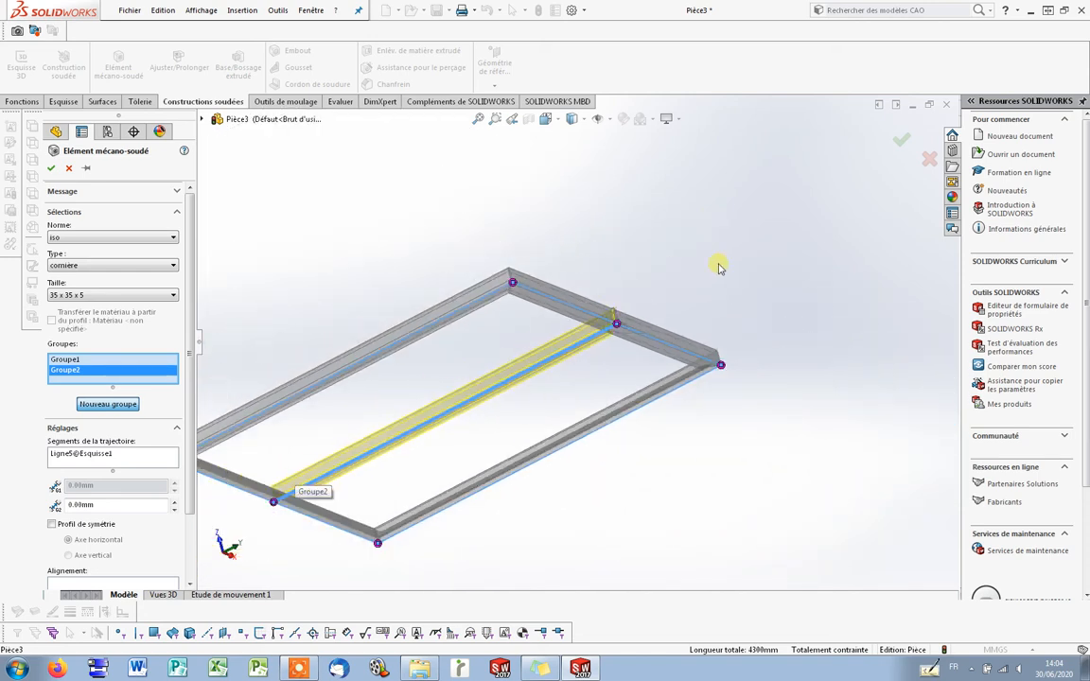
scroll(605, 336, "down", 5)
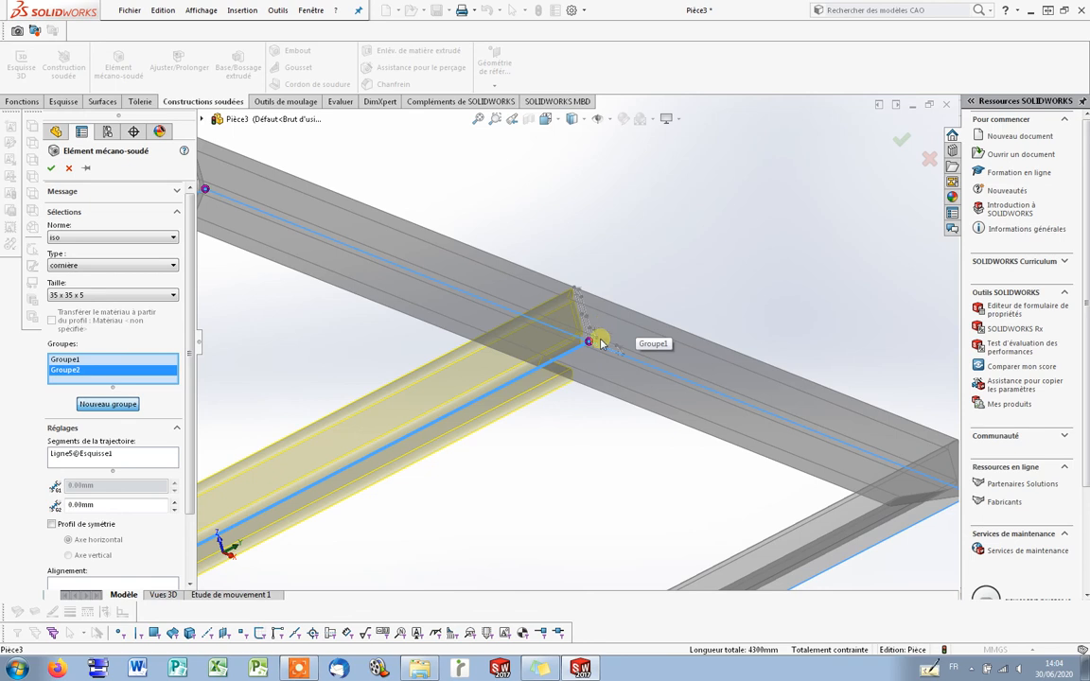
left_click(53, 171)
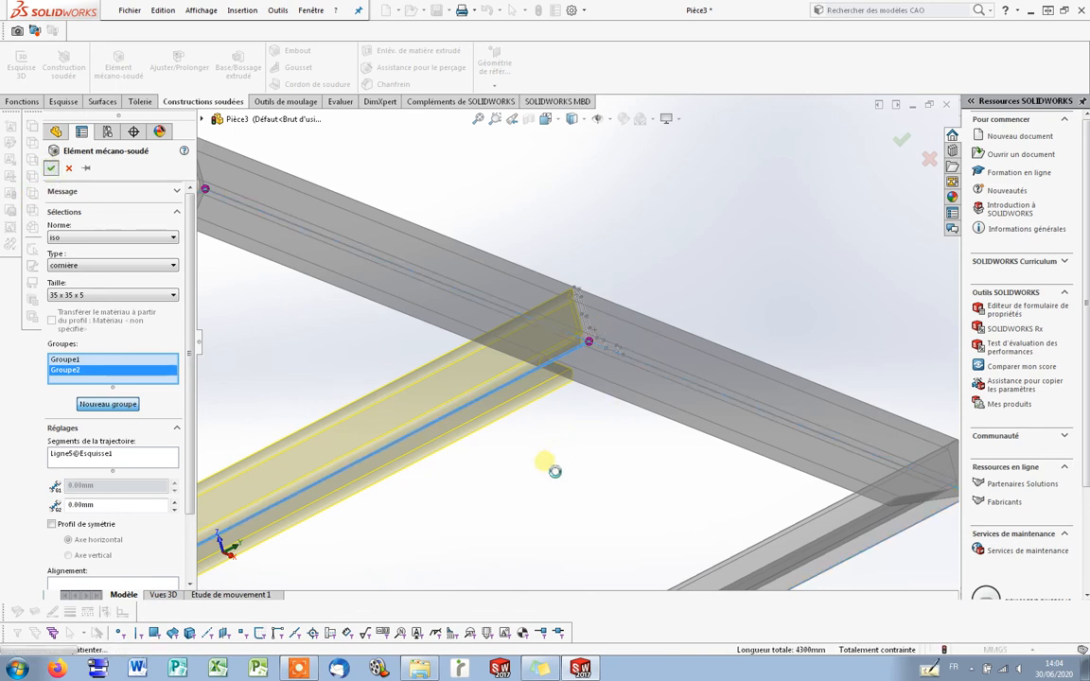
Isolate the middle crossbar body of the frame.
scroll(542, 466, "up", 5)
scroll(524, 418, "up", 5)
middle_click_drag(516, 404, 562, 545)
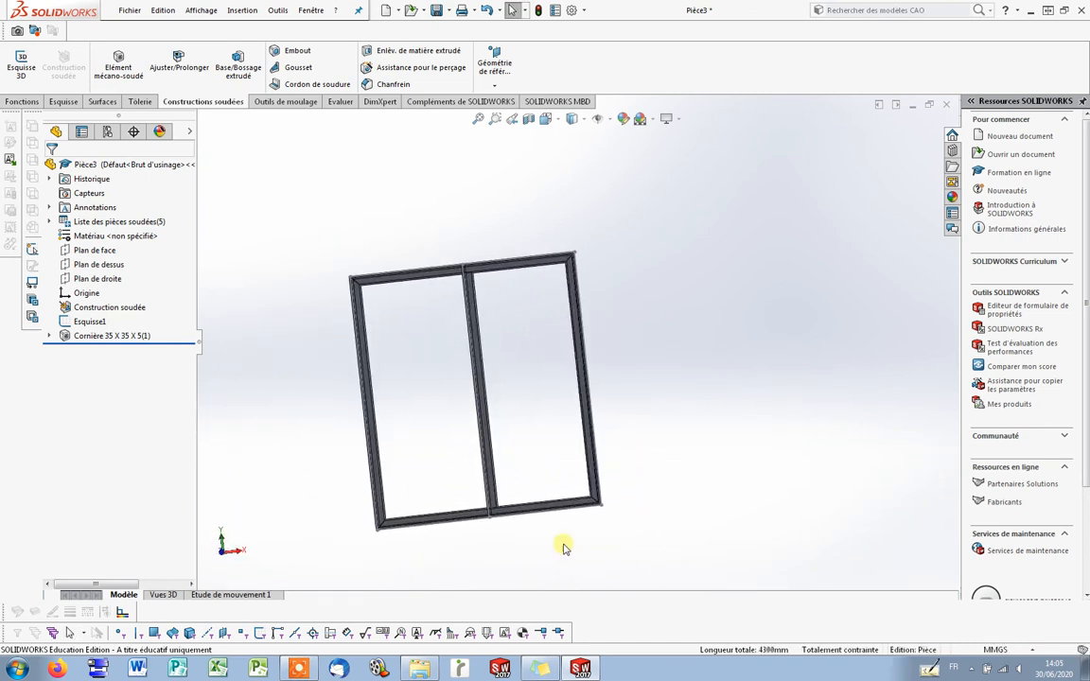
scroll(497, 336, "down", 5)
scroll(494, 247, "down", 2)
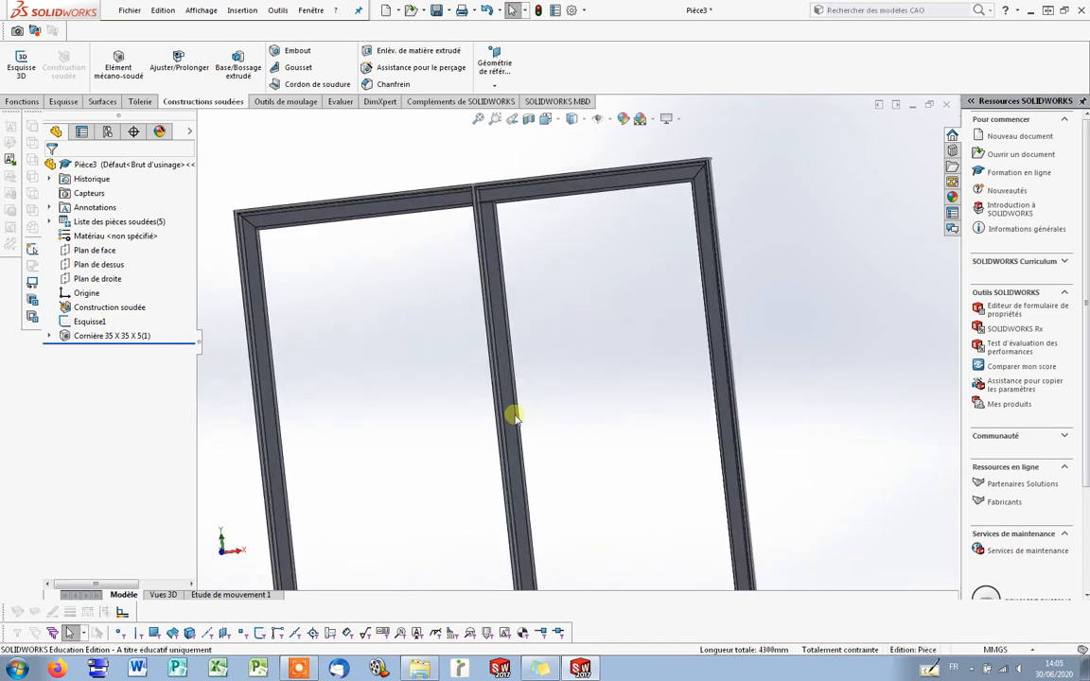
left_click(500, 311)
right_click(500, 310)
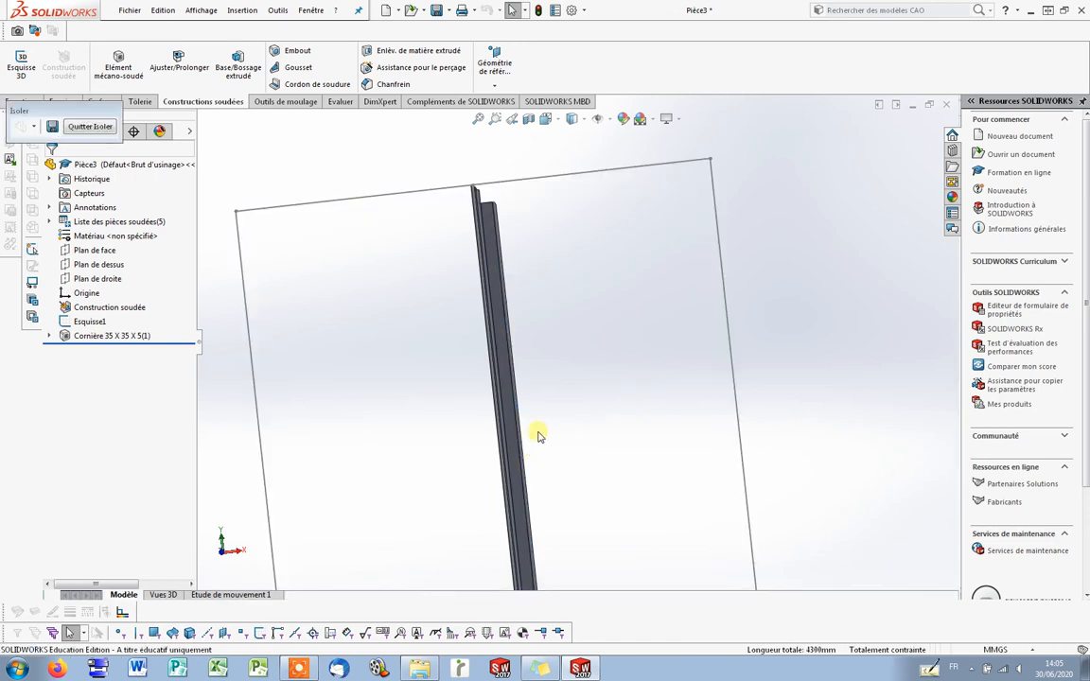
Examine the trimmed ends of the isolated crossbar, exit the isolation and check its junctions with the outer frame.
scroll(486, 207, "down", 6)
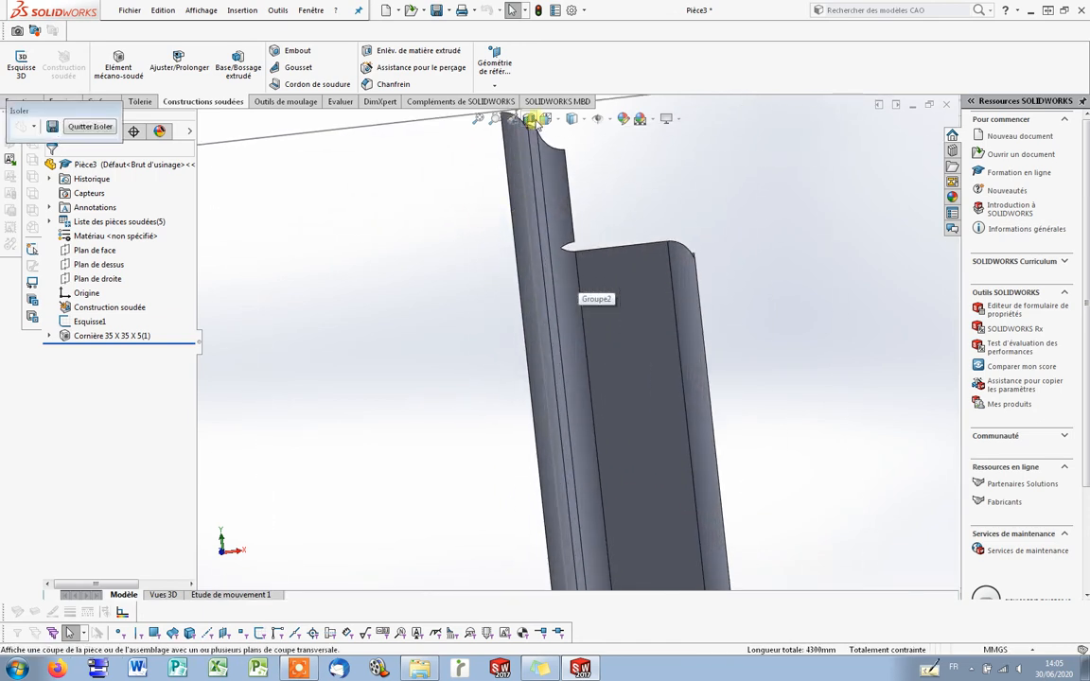
middle_click_drag(620, 236, 791, 433)
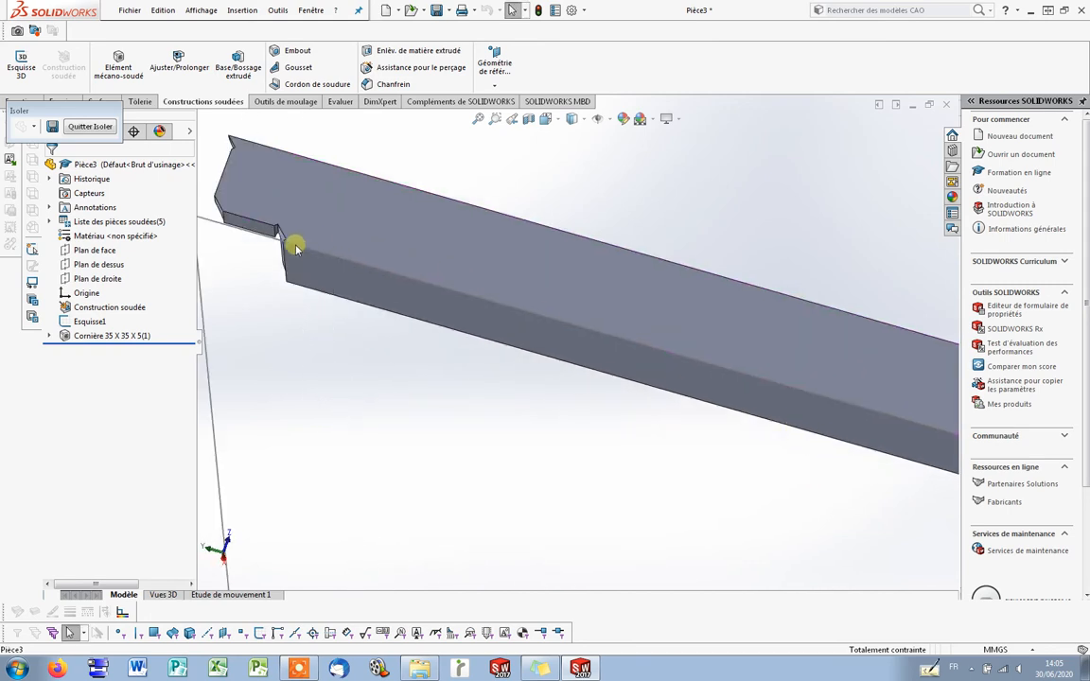
scroll(557, 328, "up", 5)
mouse_move(557, 329)
middle_mouse_down()
mouse_move(615, 345)
mouse_move(707, 434)
mouse_move(579, 439)
mouse_move(566, 426)
mouse_move(669, 429)
middle_mouse_up()
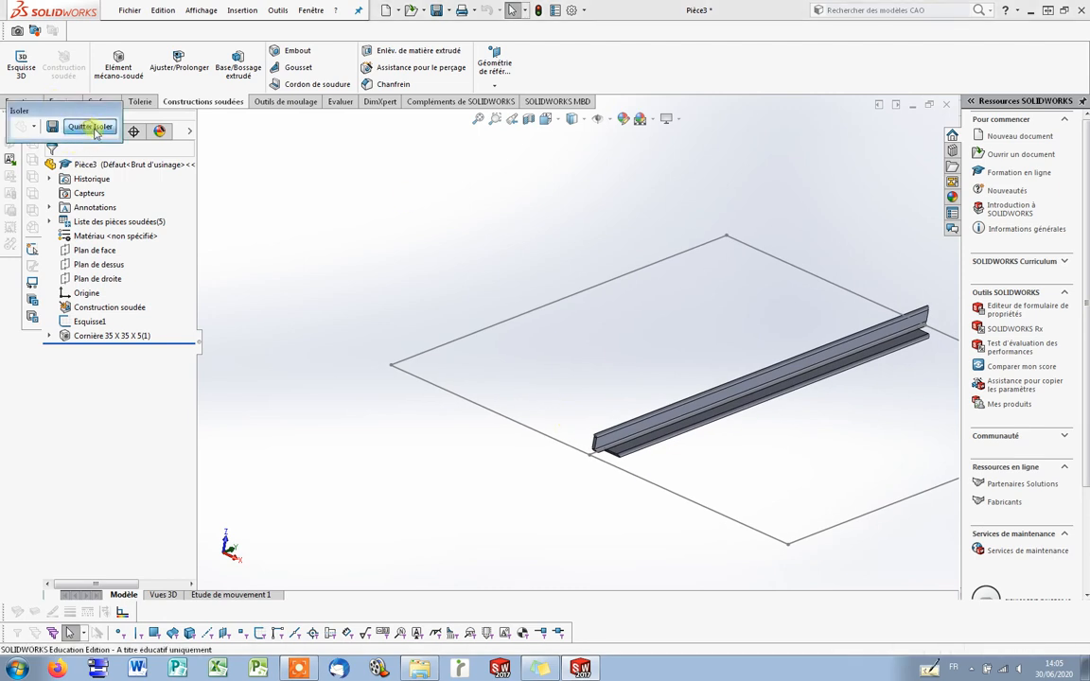
left_click(90, 128)
scroll(729, 370, "up", 2)
scroll(730, 370, "down", 3)
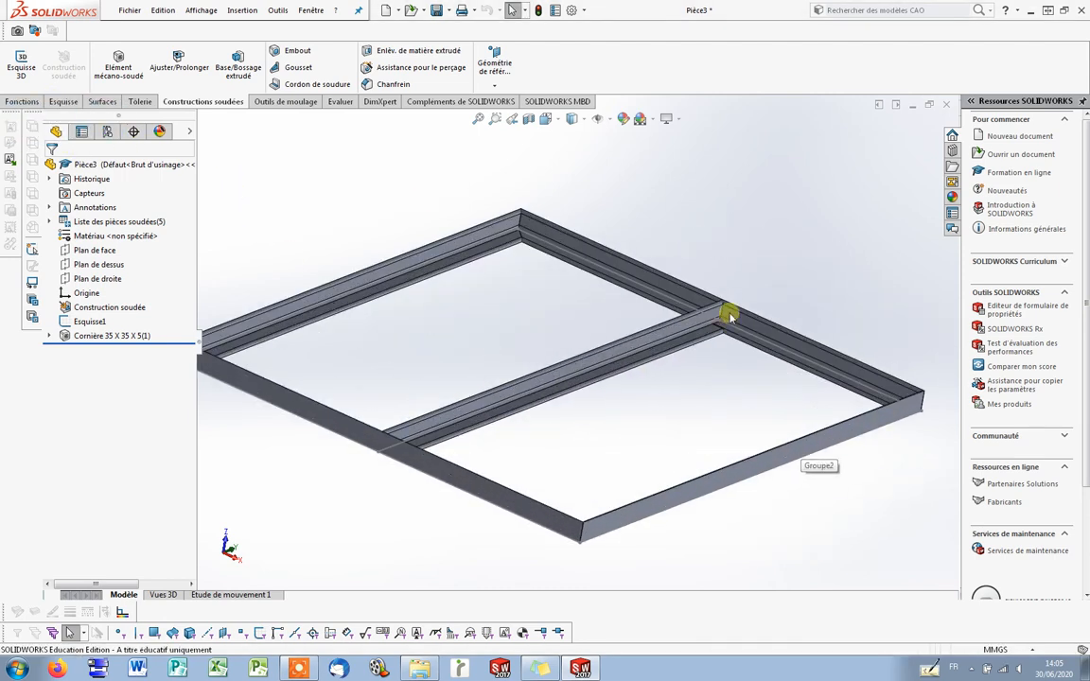
scroll(705, 324, "down", 5)
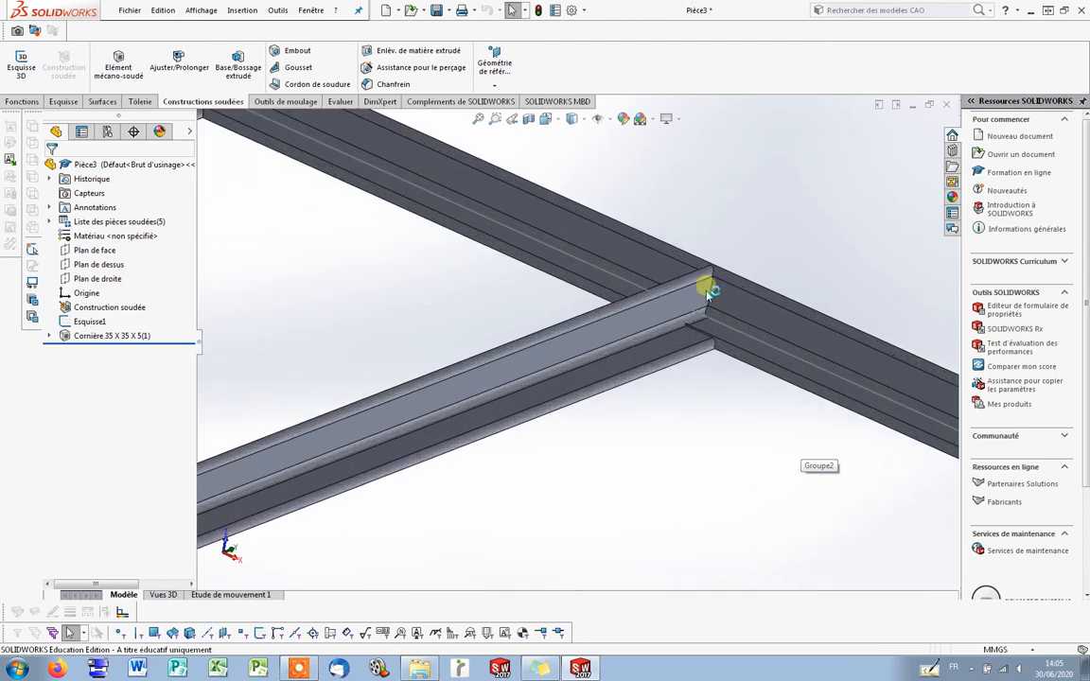
scroll(550, 445, "up", 5)
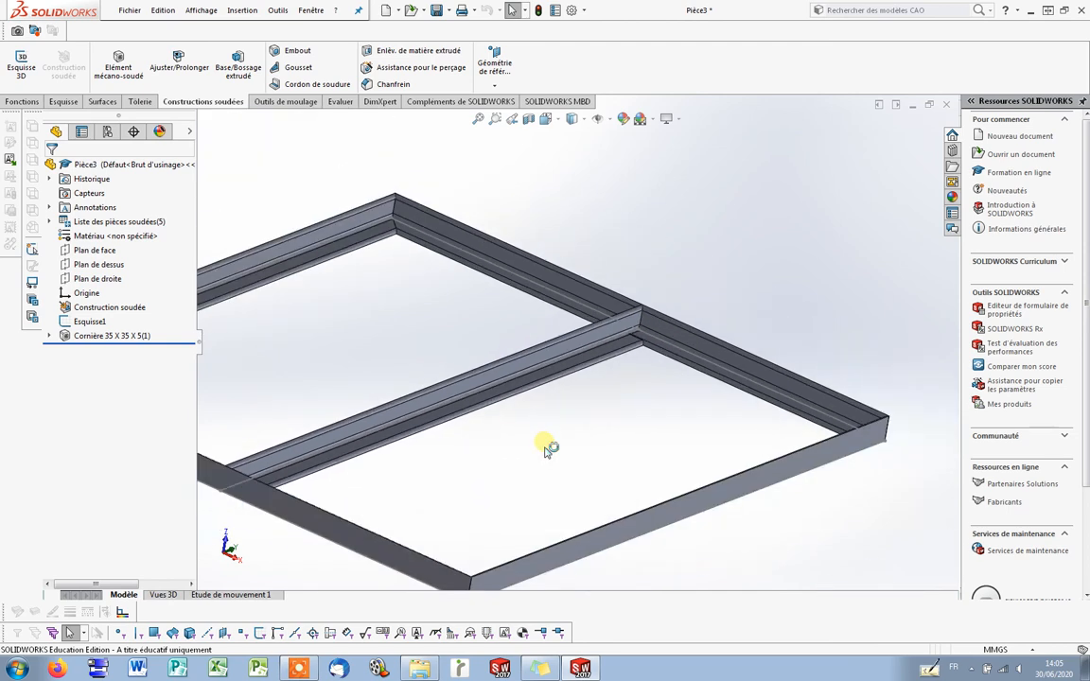
mouse_move(549, 384)
middle_mouse_down()
mouse_move(570, 389)
mouse_move(531, 389)
middle_mouse_up()
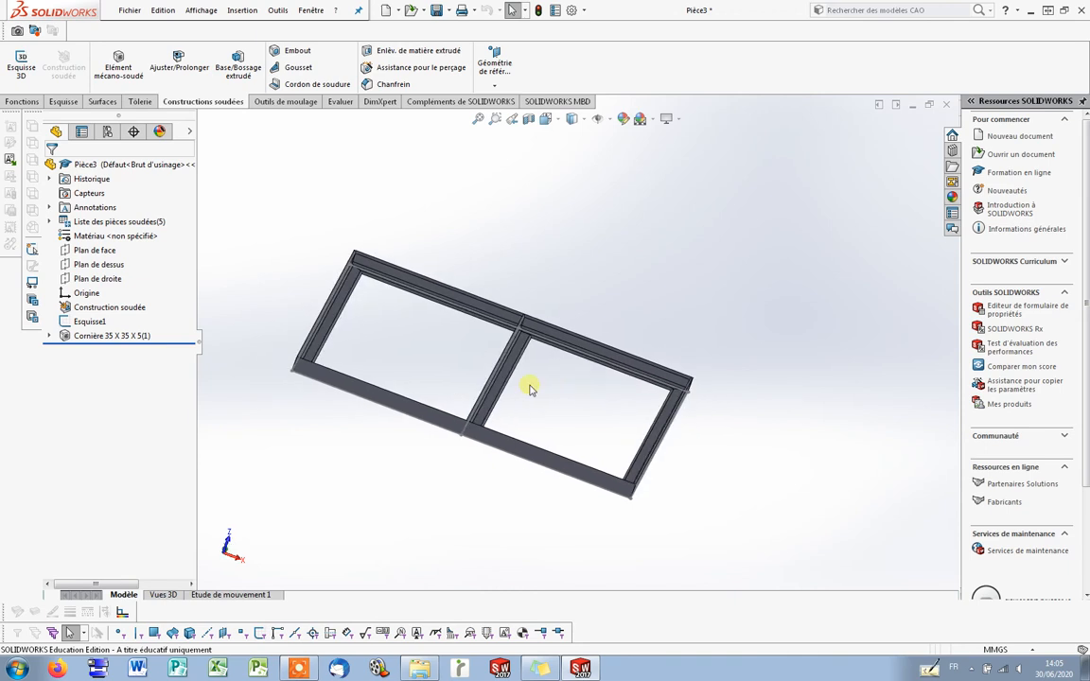
Edit the Cornière 35 X 35 X 5(1) feature and turn on Profil de symétrie about the horizontal axis for Groupe2.
right_click(105, 339)
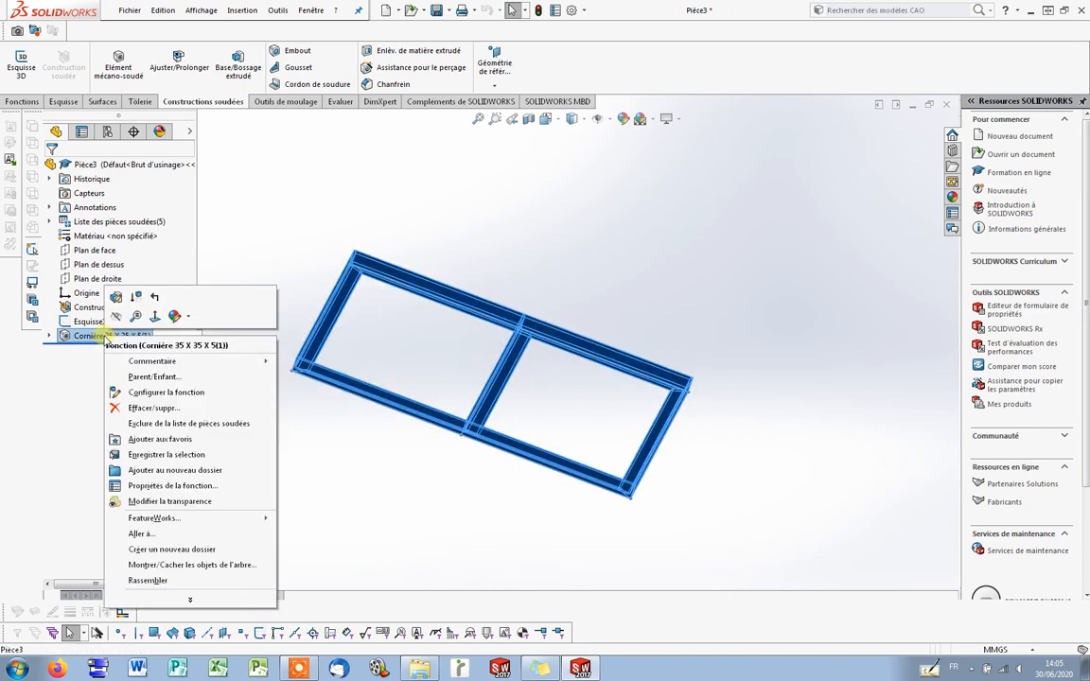
left_click(117, 299)
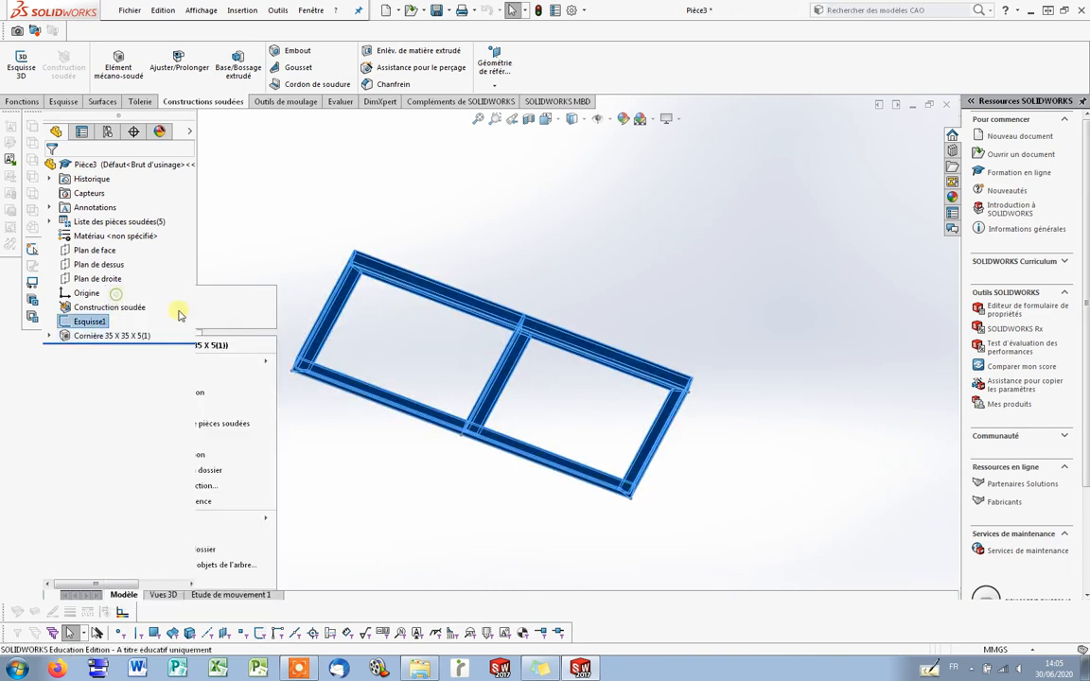
scroll(480, 413, "down", 2)
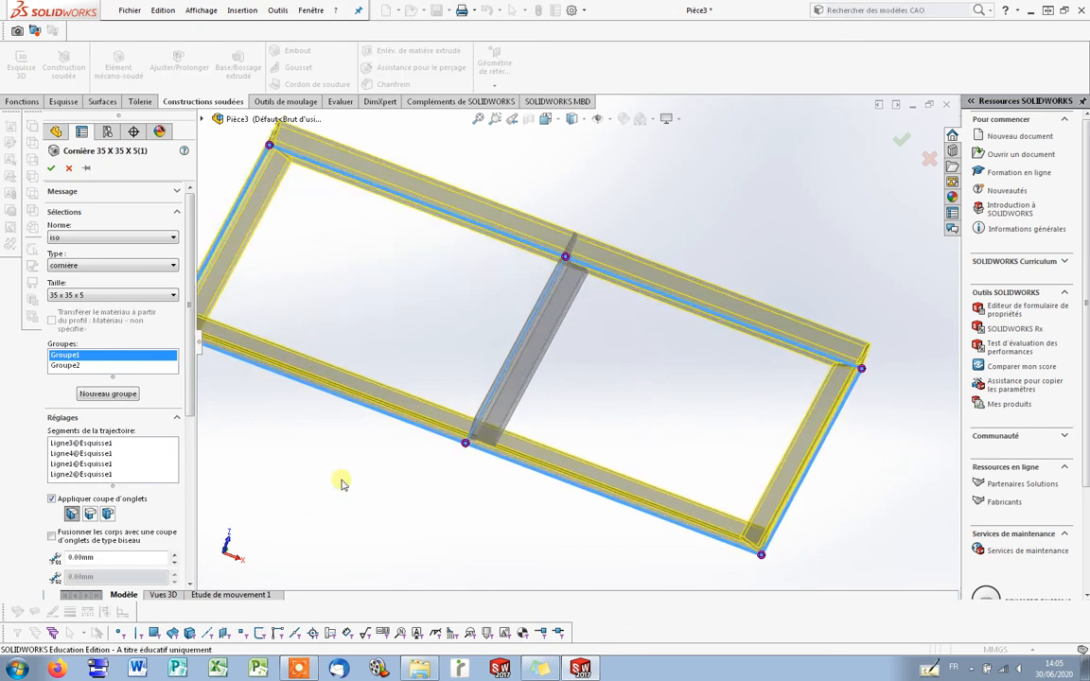
left_click(69, 365)
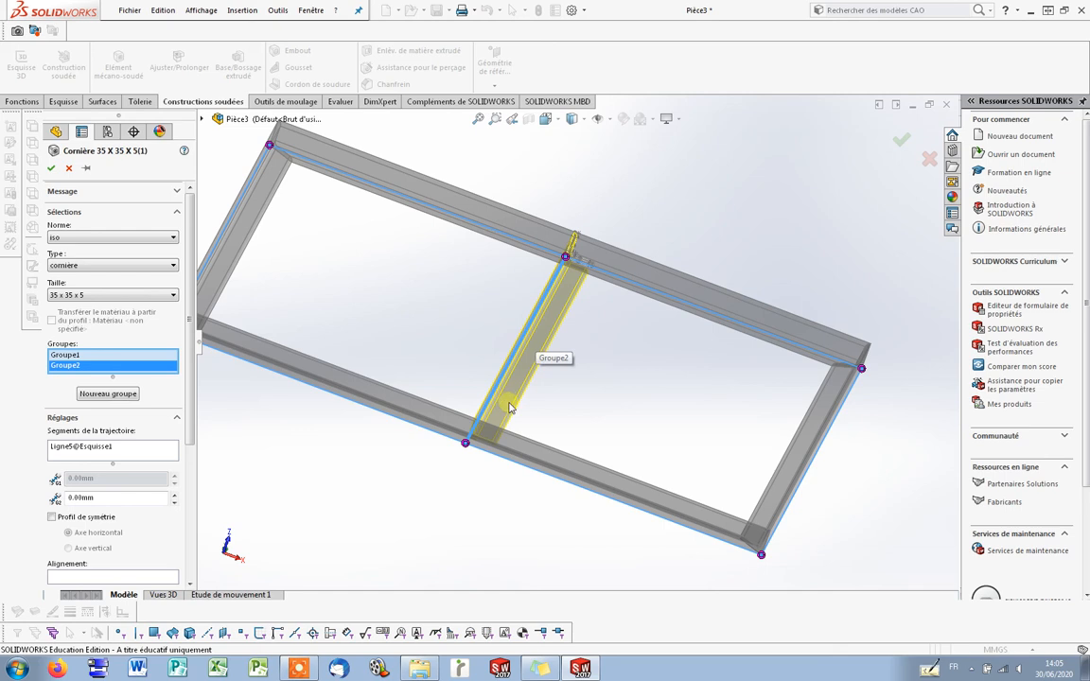
scroll(183, 440, "down", 3)
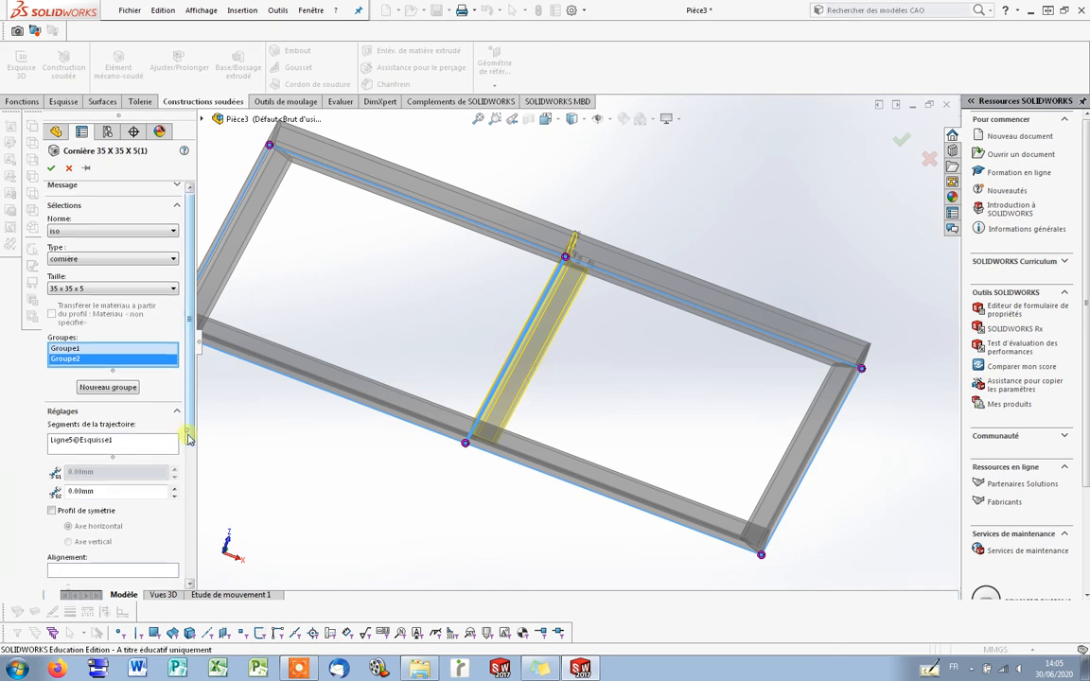
left_click(85, 454)
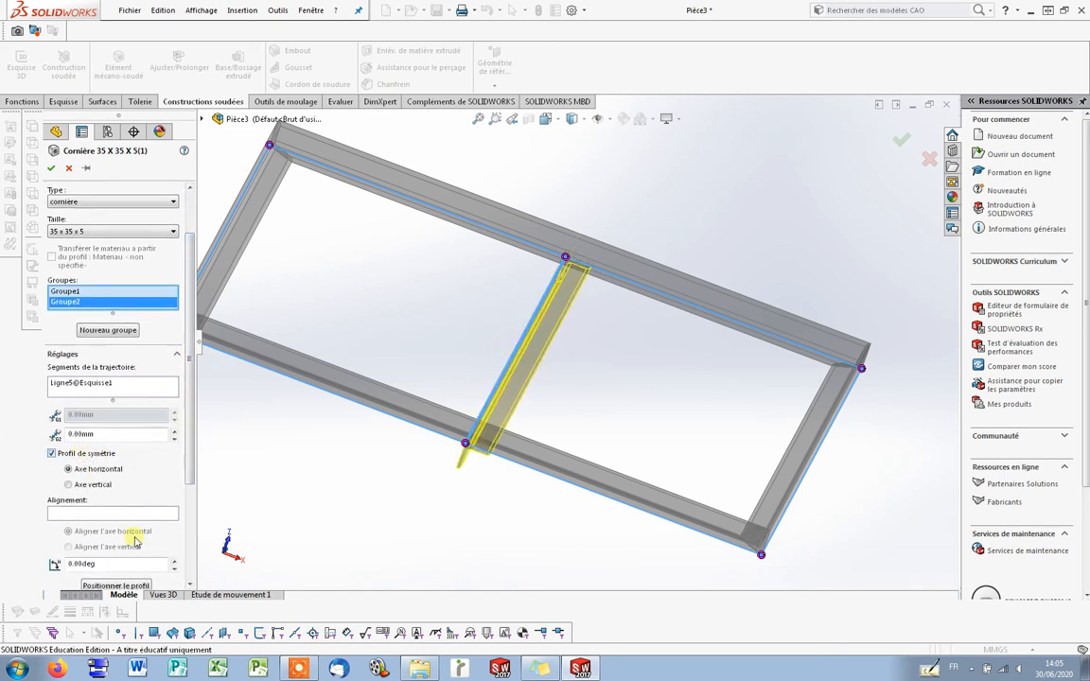
middle_click_drag(488, 482, 530, 504)
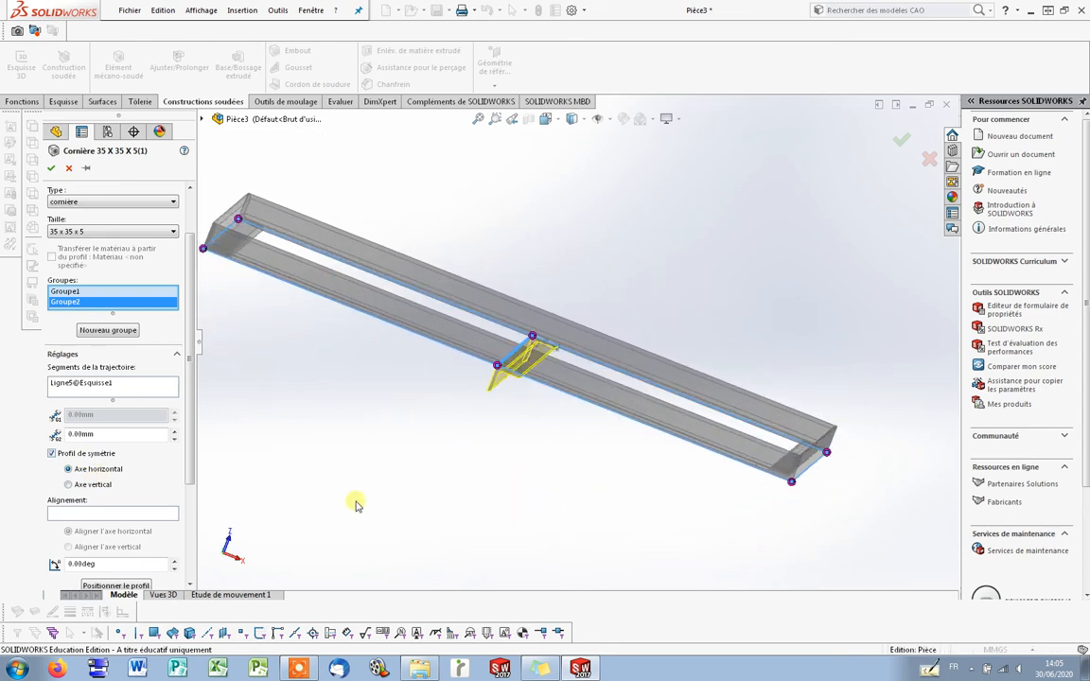
Mirror the crossbar's profile about the vertical axis, compare it with the unmirrored orientation, and accept the feature.
left_click(68, 484)
middle_click_drag(542, 405, 536, 455)
middle_click_drag(607, 335, 601, 297)
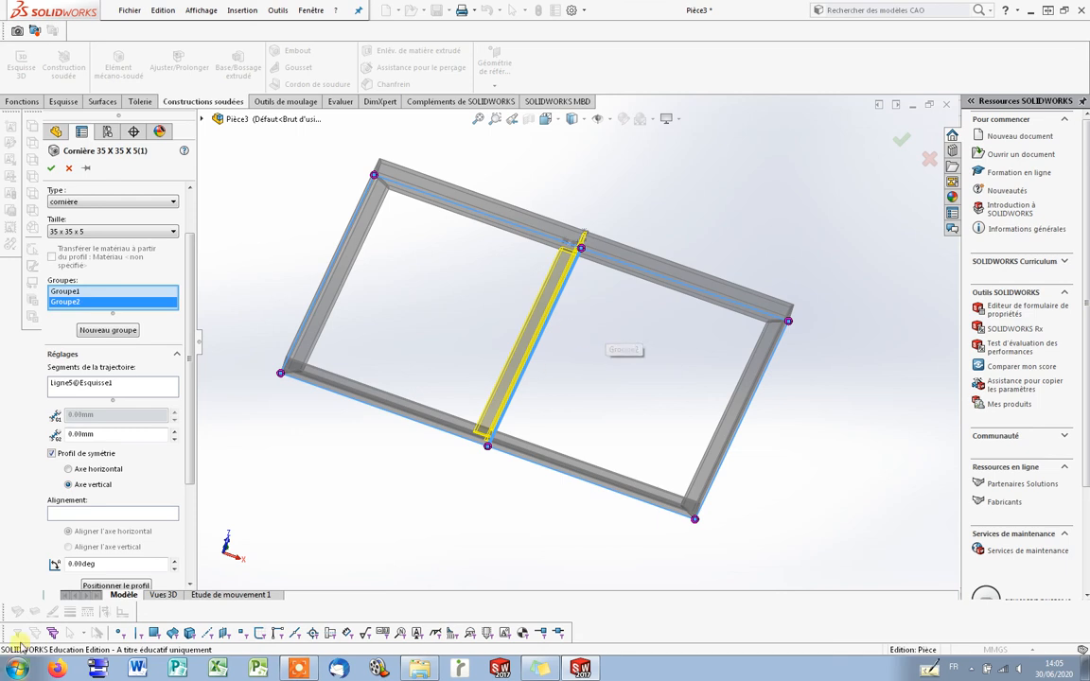
left_click(53, 456)
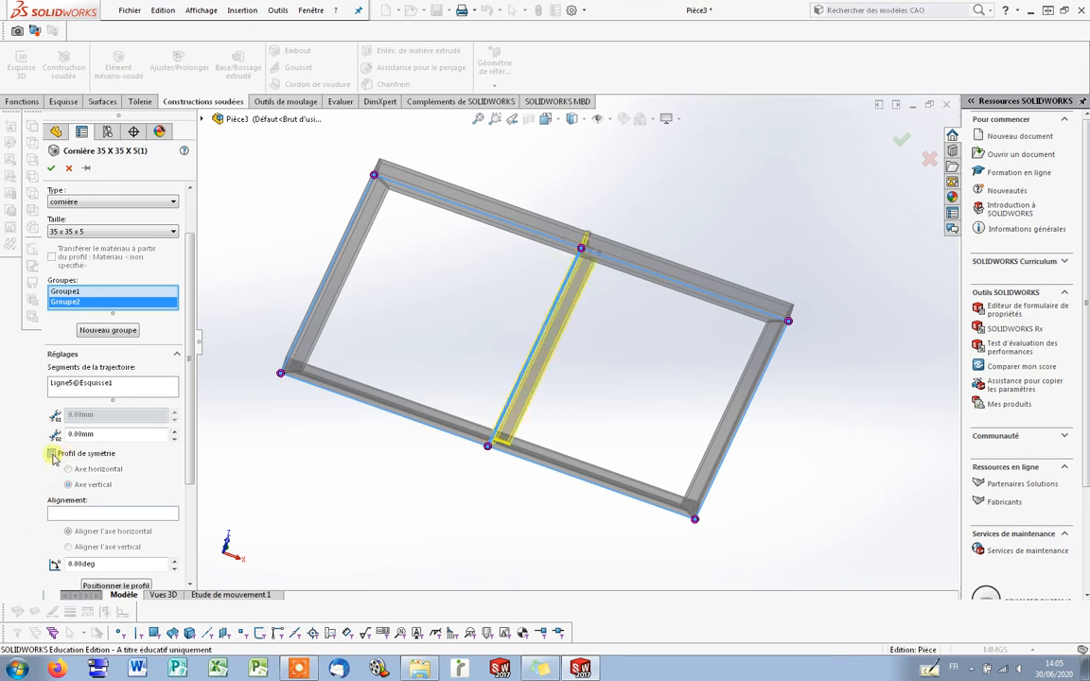
left_click(53, 455)
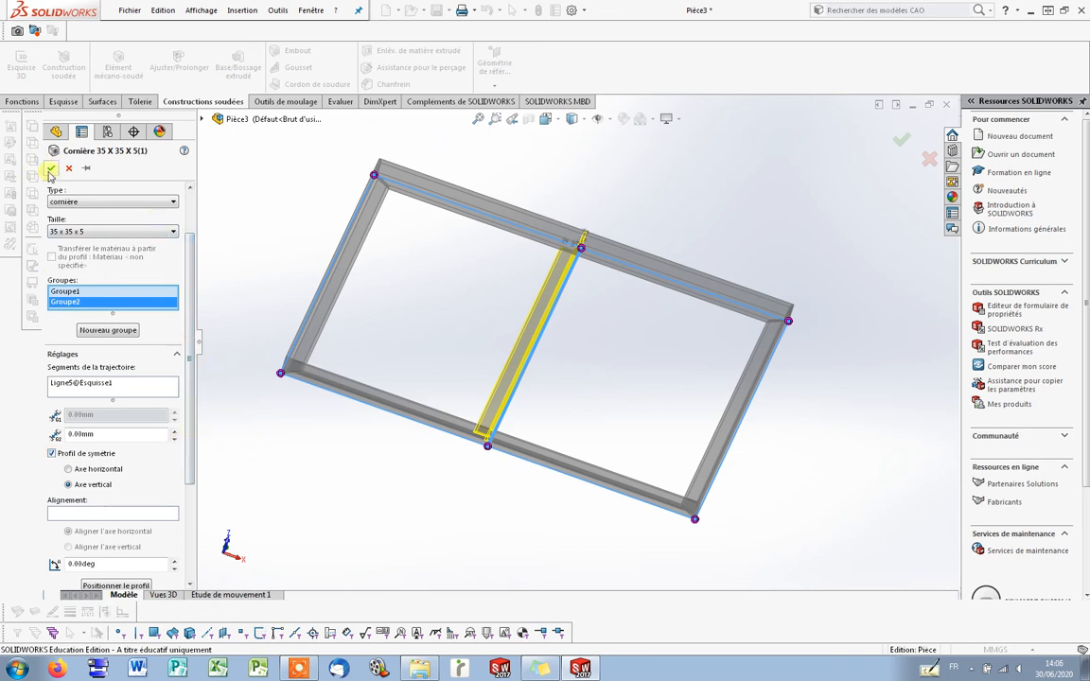
middle_click_drag(586, 439, 471, 320)
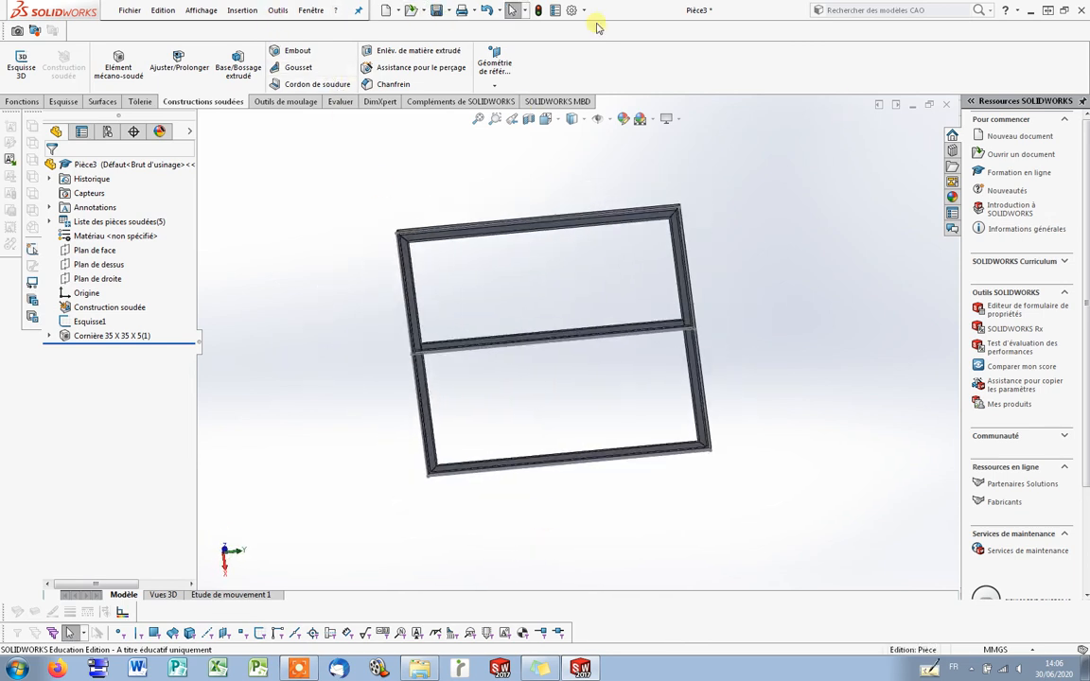
mouse_move(405, 670)
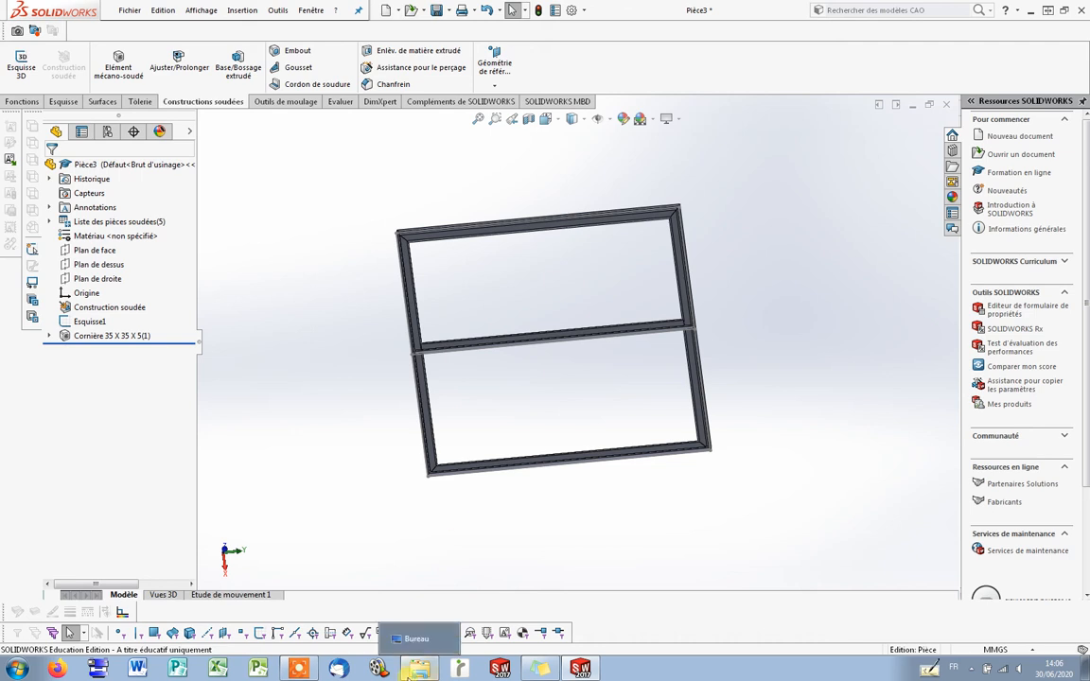